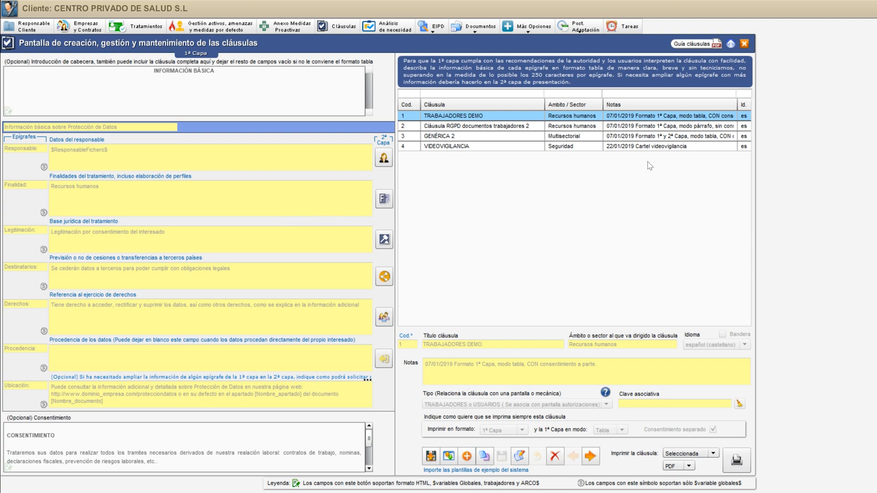
# Open the clause guide PDF, skim its first pages and close it
pyautogui.click(691, 45)
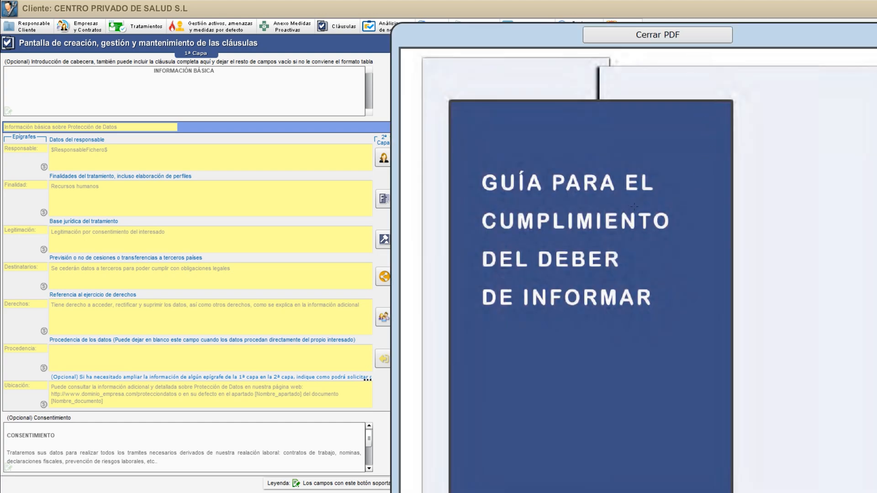
pyautogui.scroll(-10, 634, 206)
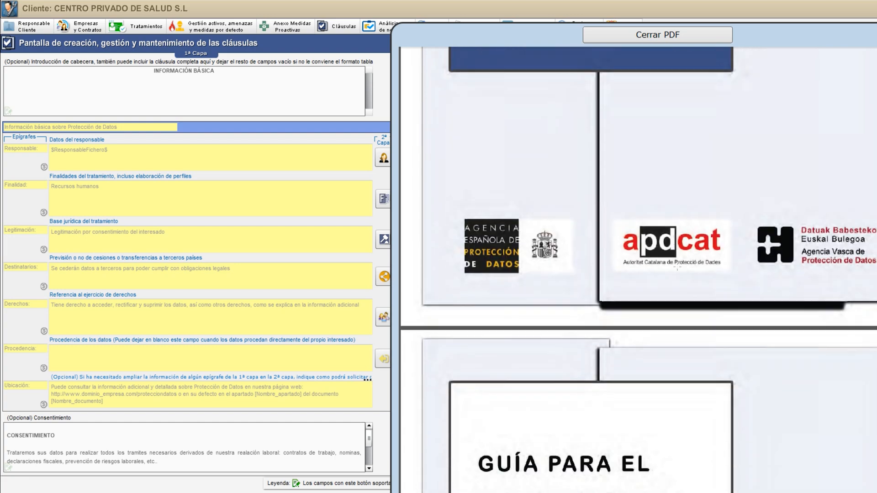
pyautogui.scroll(-2, 678, 268)
pyautogui.click(630, 36)
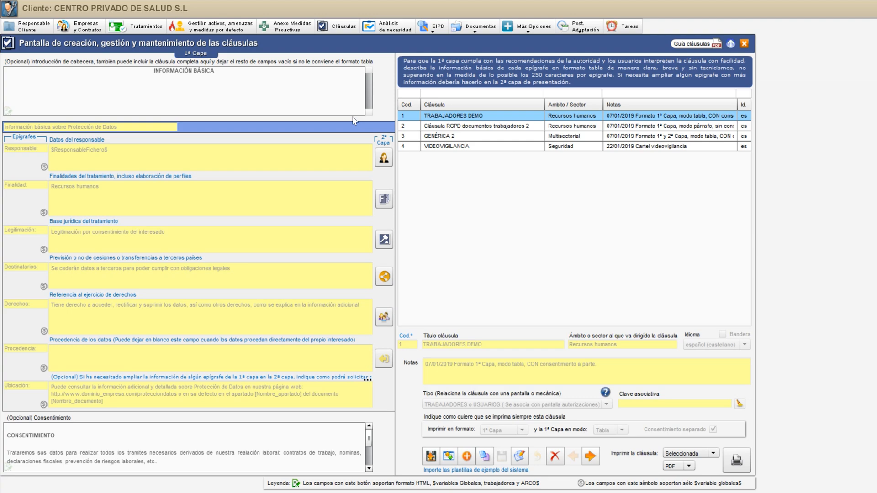
# Start a new clause and set its language to español (castellano), leaving the title and sector blank
pyautogui.click(466, 457)
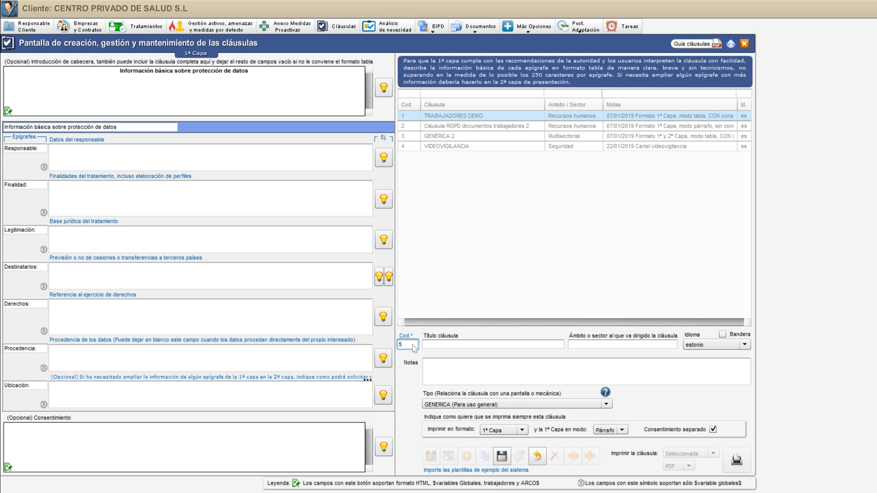
pyautogui.press('Tab')
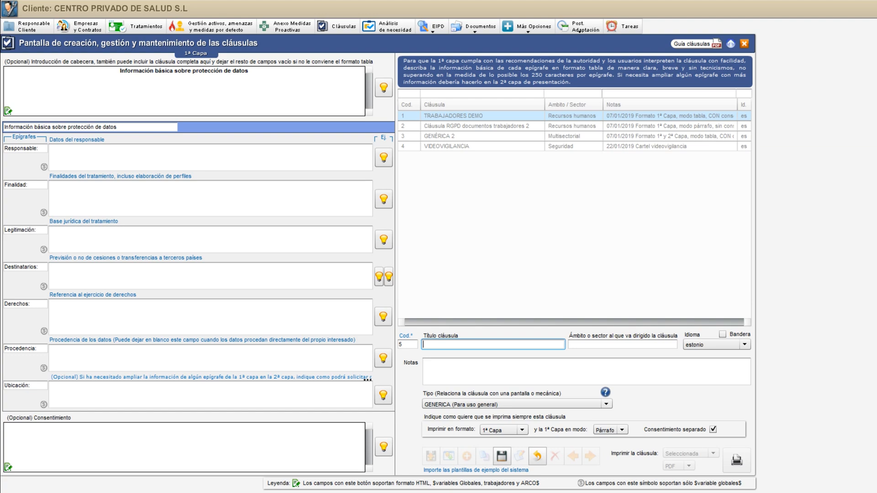
pyautogui.press('Tab')
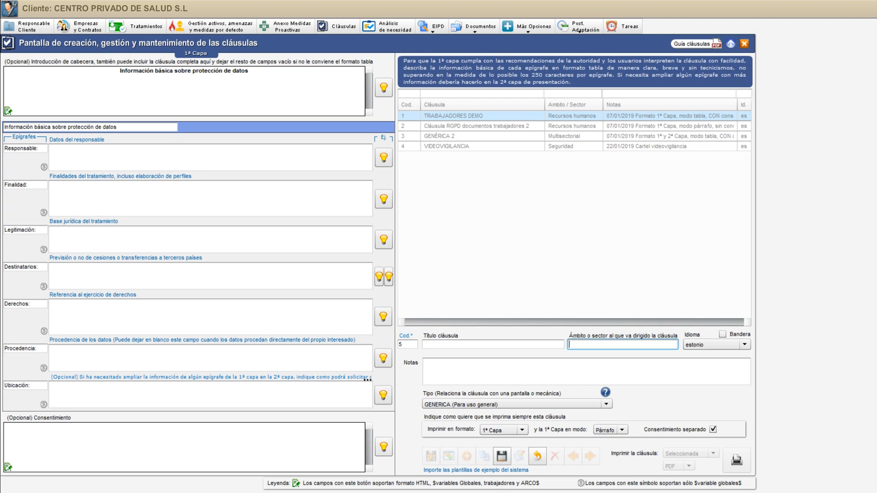
pyautogui.click(721, 347)
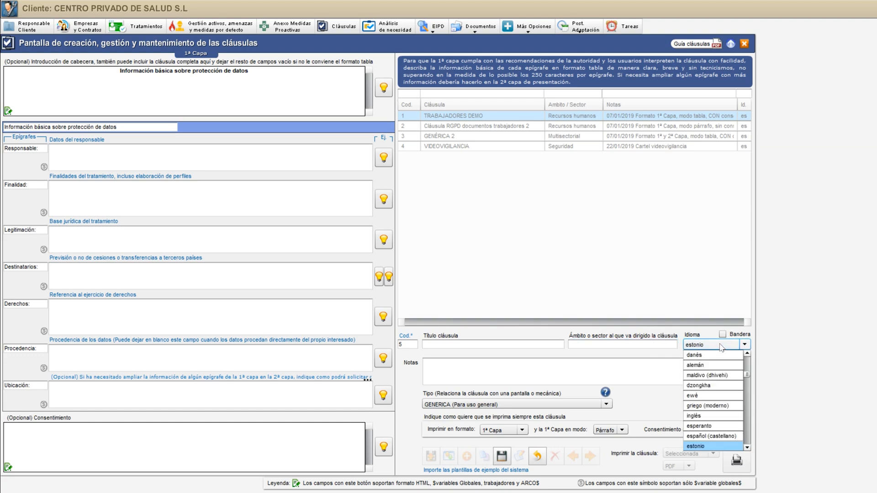
pyautogui.scroll(-4, 748, 379)
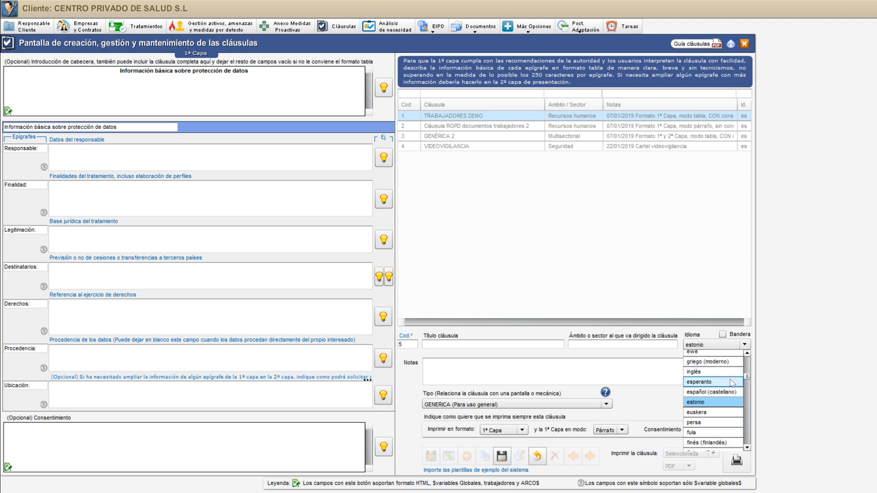
pyautogui.click(720, 393)
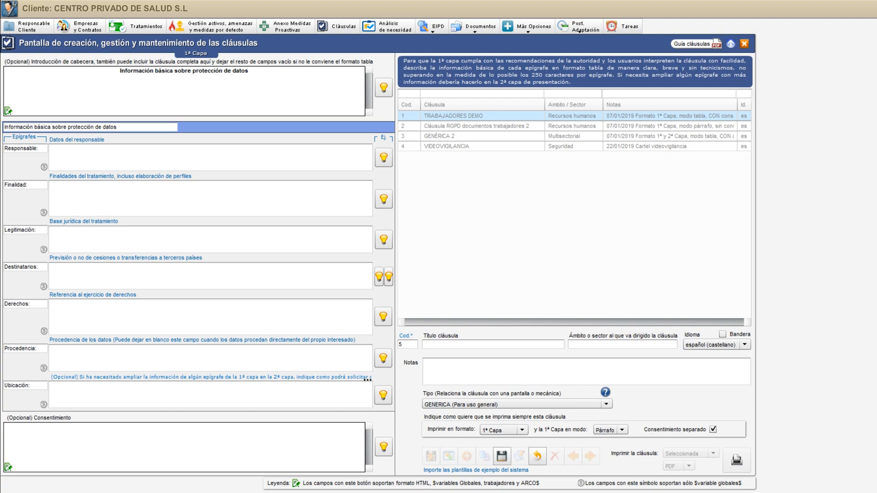
# Switch the new clause's Bandera option on and off again, and enter "..." as its notes
pyautogui.click(723, 335)
pyautogui.click(723, 335)
pyautogui.click(455, 365)
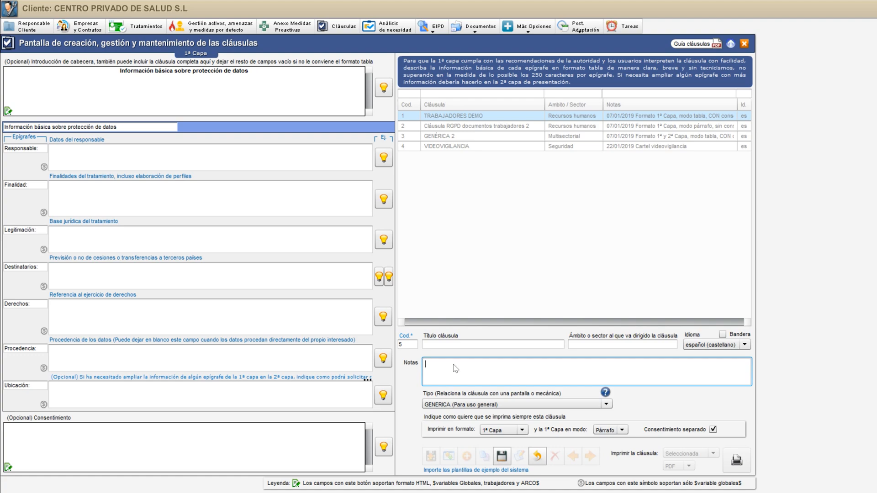
pyautogui.write('...')
# Set the clause type to VIDEO VIGILANCIA (Incluye logotipo) and review the poster text in the rich-text editor without changing it
pyautogui.click(463, 405)
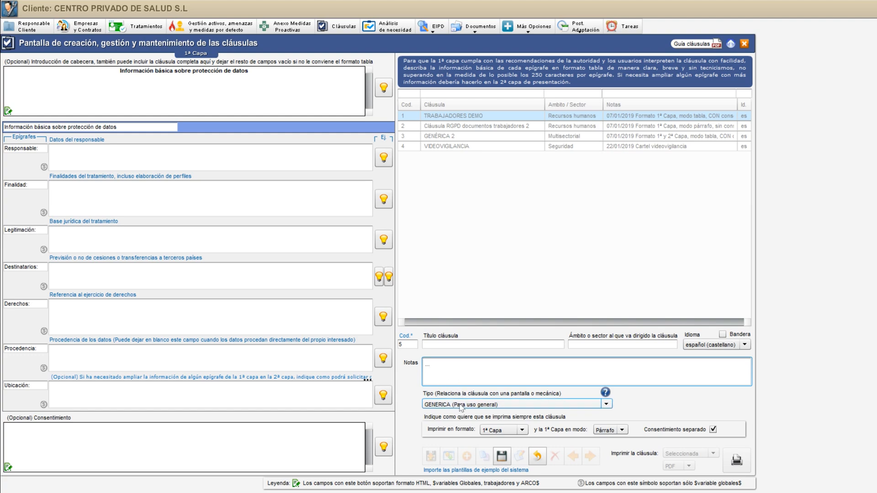
pyautogui.click(489, 408)
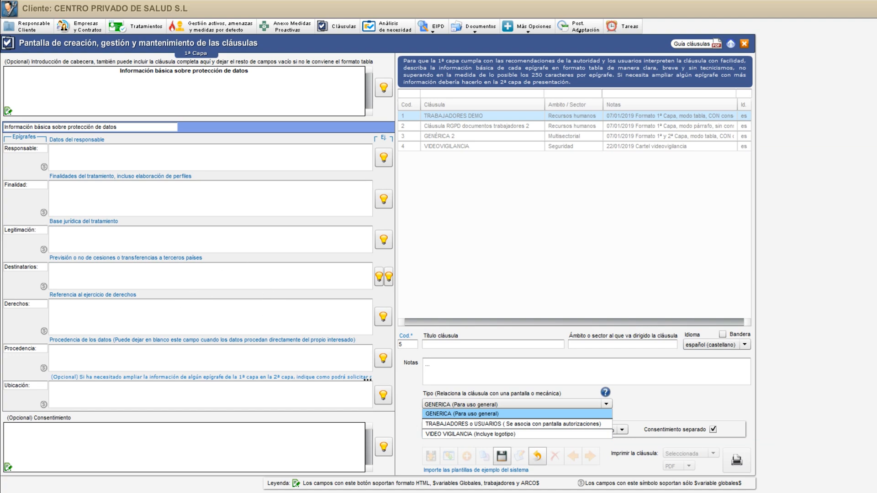
pyautogui.click(454, 434)
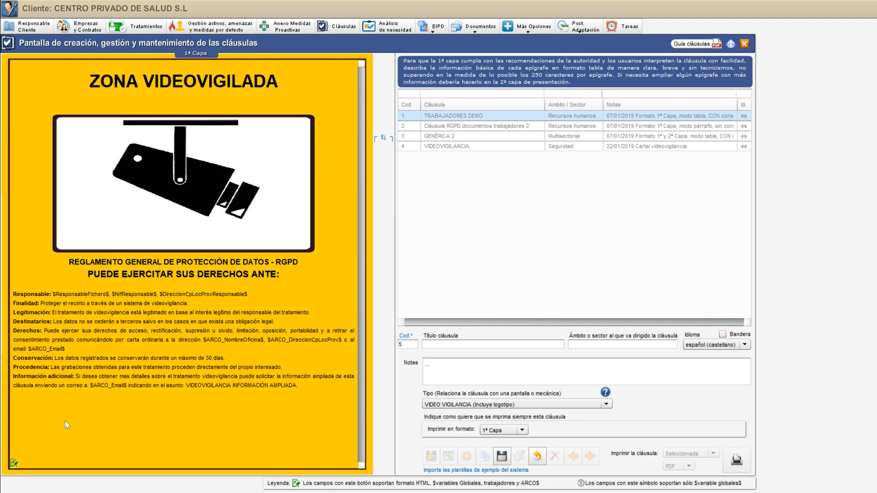
pyautogui.click(14, 464)
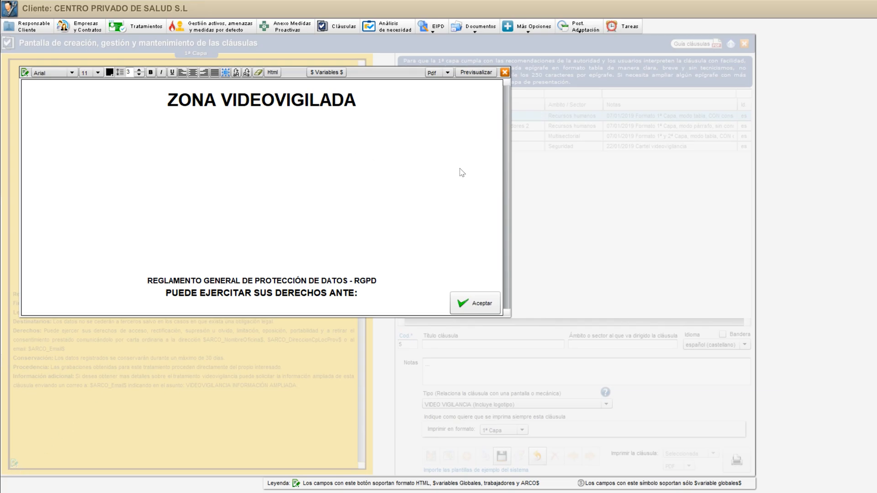
pyautogui.moveTo(507, 181); pyautogui.dragTo(507, 284)
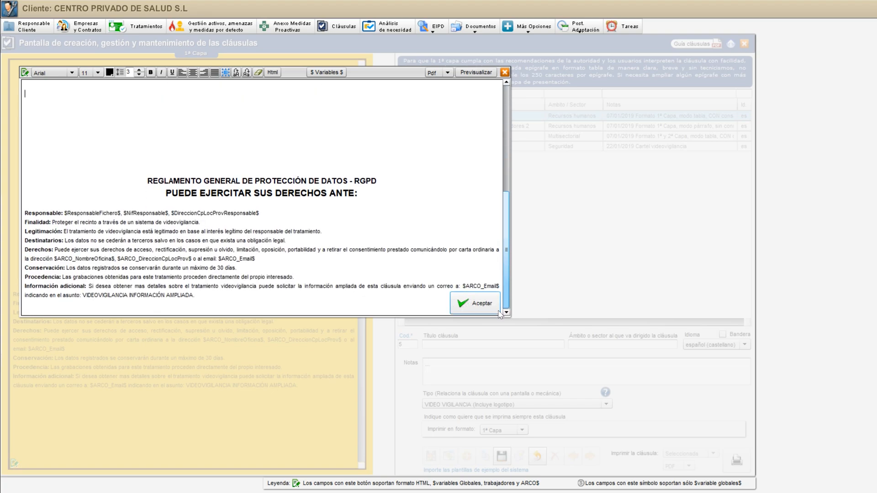
pyautogui.click(504, 72)
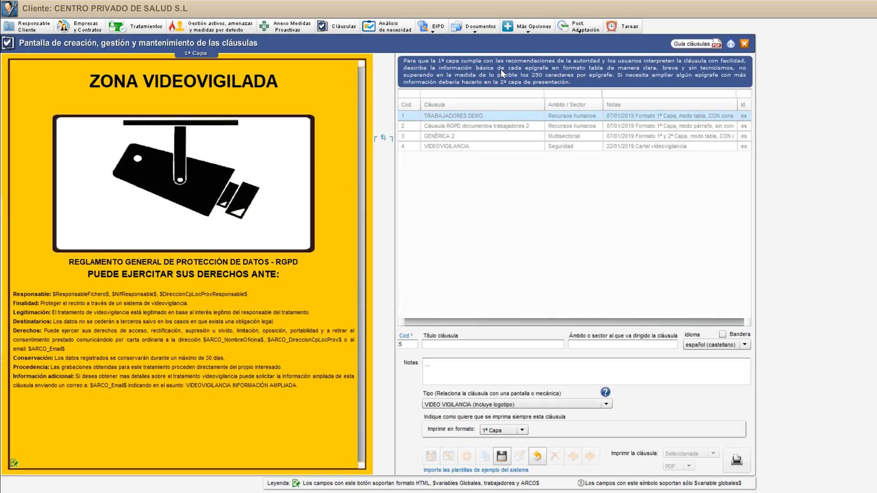
# Append dots directly on the video surveillance poster to the ZONA VIDEOVIGILADA title, the rights heading and the Información adicional paragraph
pyautogui.moveTo(91, 81); pyautogui.dragTo(273, 92)
pyautogui.click(283, 83)
pyautogui.write('...')
pyautogui.click(290, 280)
pyautogui.write('...')
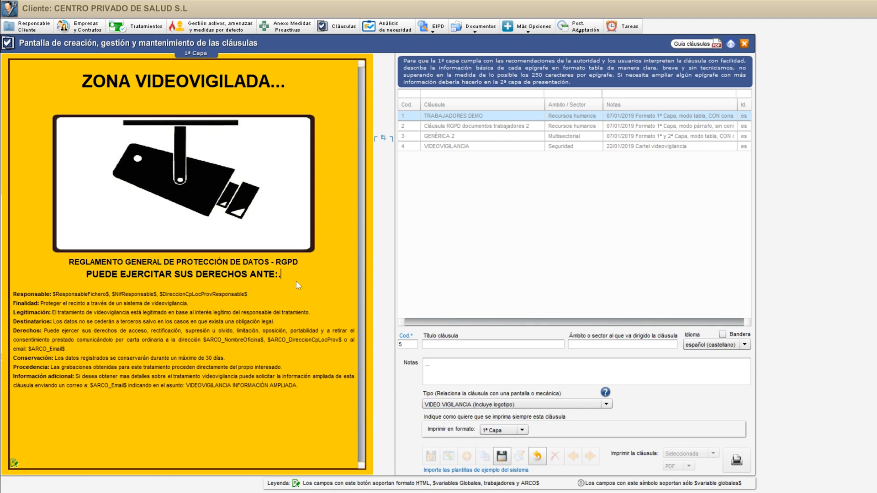
pyautogui.click(310, 387)
pyautogui.write('..')
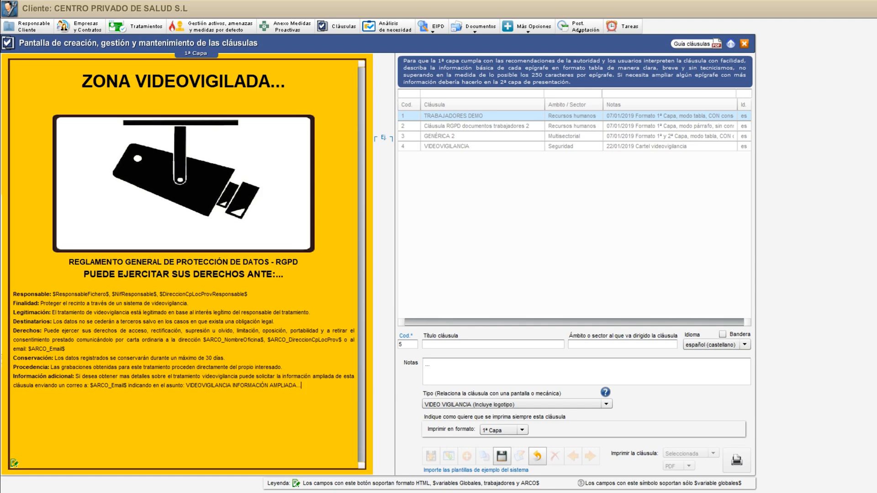
# Switch the clause type to TRABAJADORES o USUARIOS, and discard the new clause without saving
pyautogui.click(482, 407)
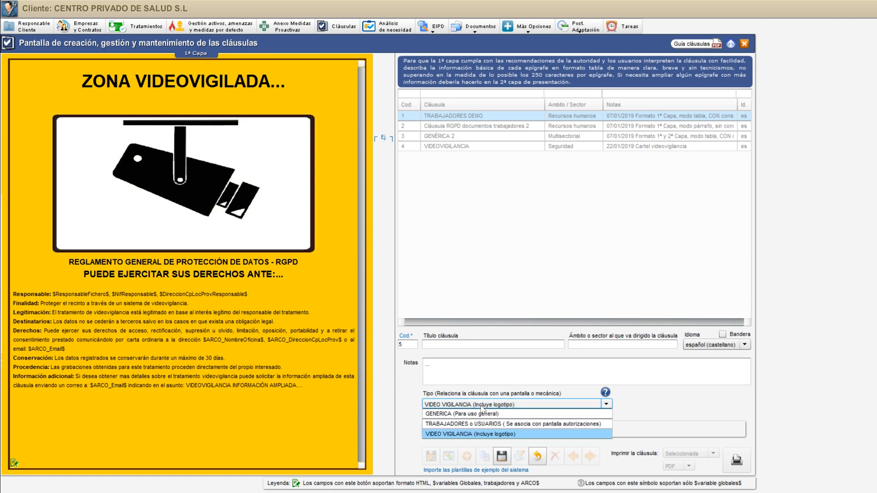
pyautogui.click(463, 424)
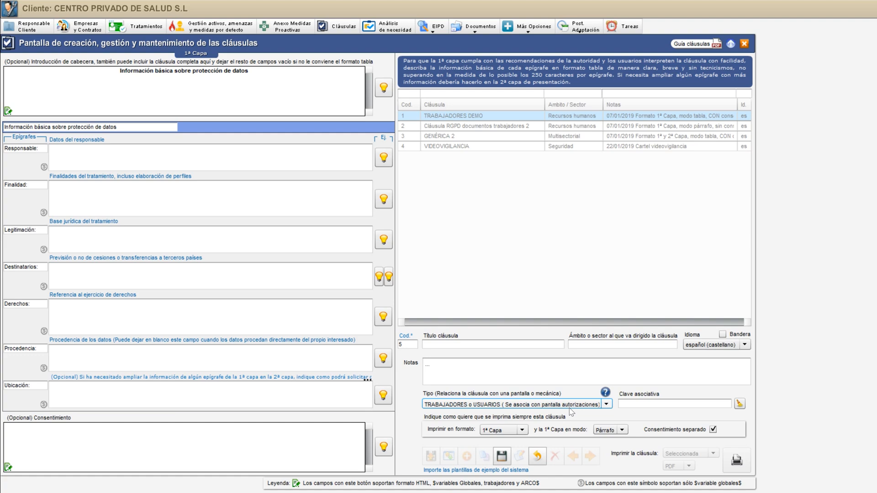
pyautogui.click(538, 457)
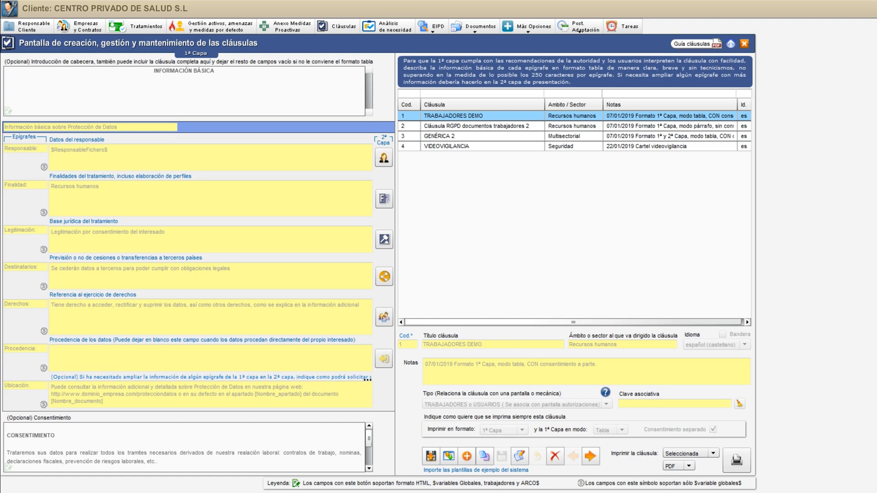
# Open the Autorizaciones annex of the proactive measures and look through its list of registered users
pyautogui.click(294, 28)
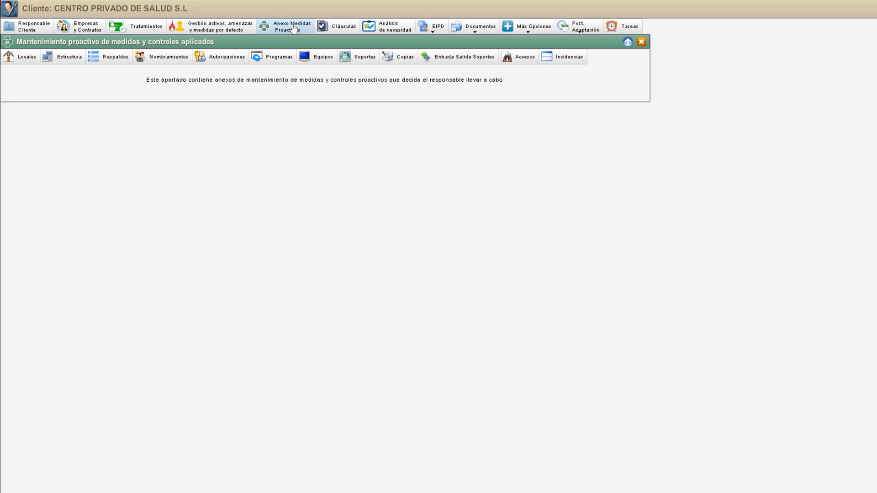
pyautogui.click(211, 58)
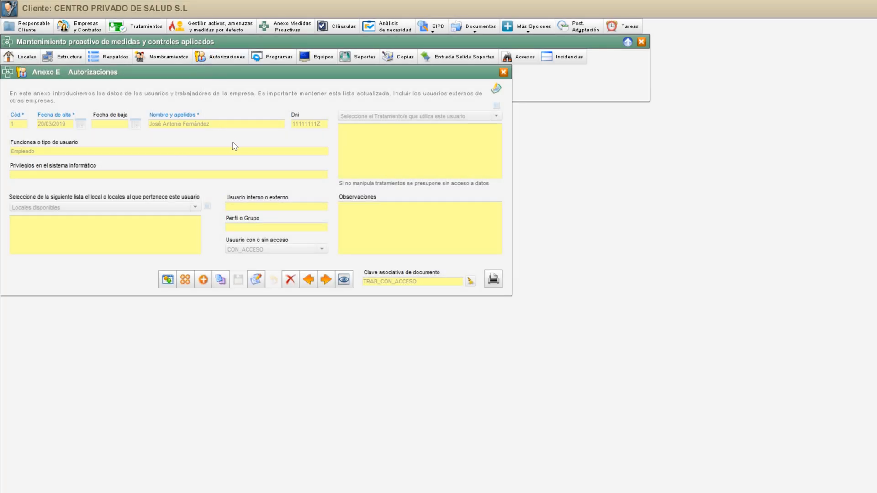
pyautogui.click(344, 280)
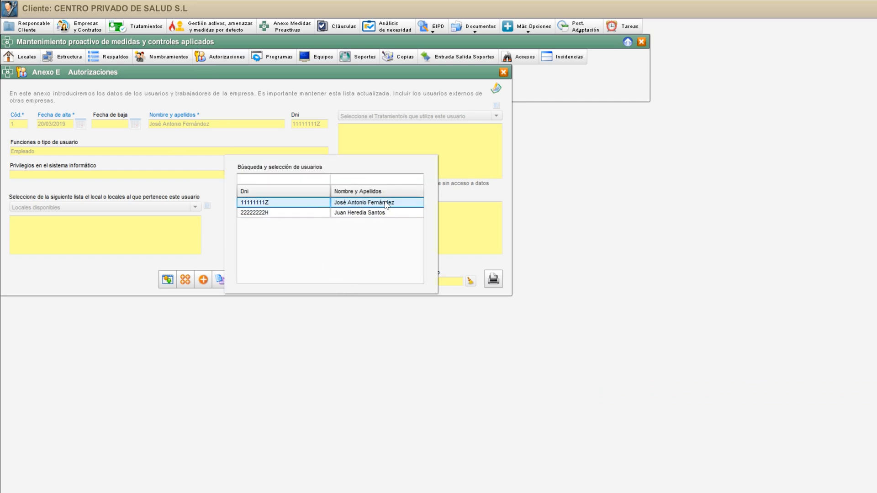
pyautogui.click(371, 213)
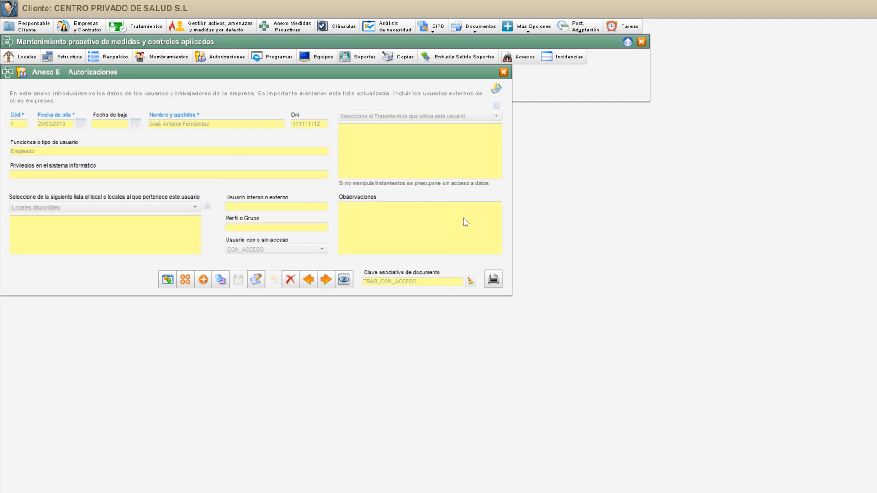
# Print the TRABAJADORES DEMO clause as a PDF for all users from the authorizations annex
pyautogui.click(494, 279)
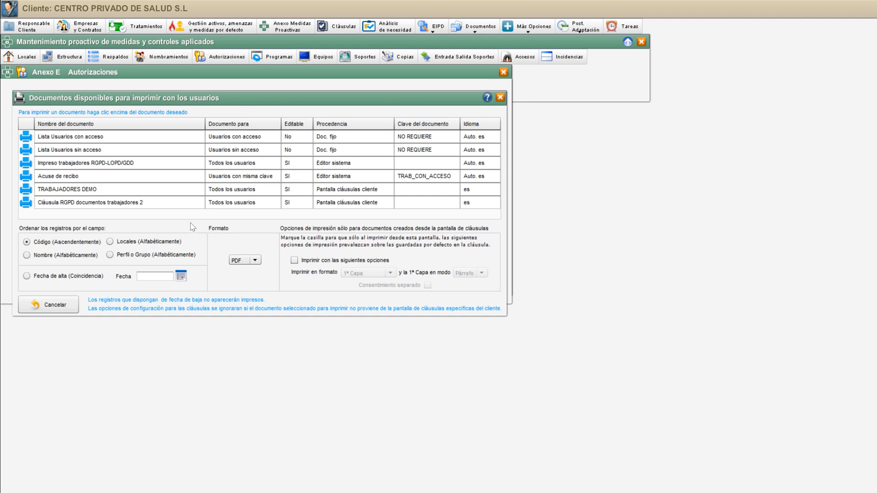
pyautogui.click(120, 190)
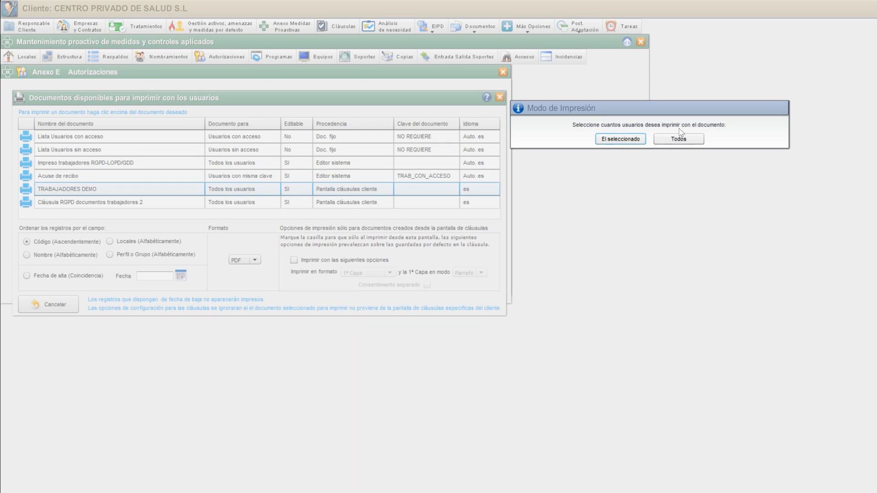
pyautogui.click(657, 135)
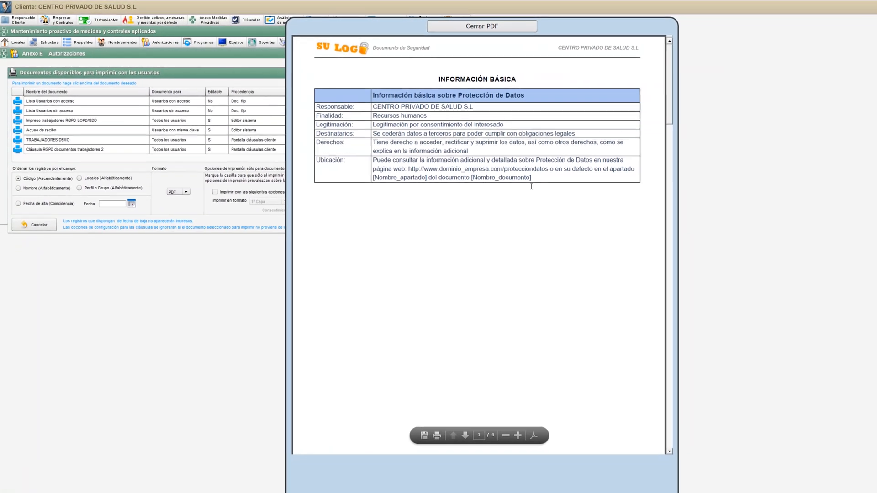
# Check the user's name and ID on each consent page of the generated PDF, and close it
pyautogui.moveTo(648, 115); pyautogui.dragTo(646, 212)
pyautogui.moveTo(330, 160); pyautogui.dragTo(427, 163)
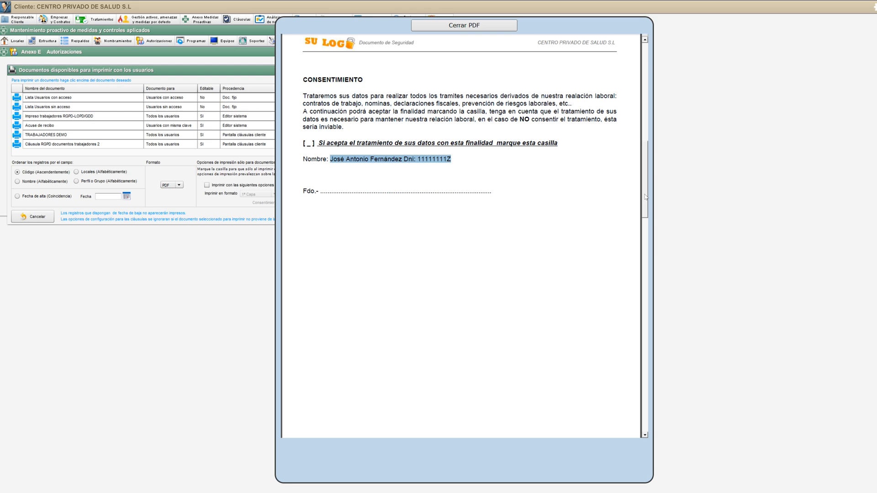
pyautogui.moveTo(646, 198); pyautogui.dragTo(634, 374)
pyautogui.moveTo(332, 245); pyautogui.dragTo(443, 247)
pyautogui.click(478, 26)
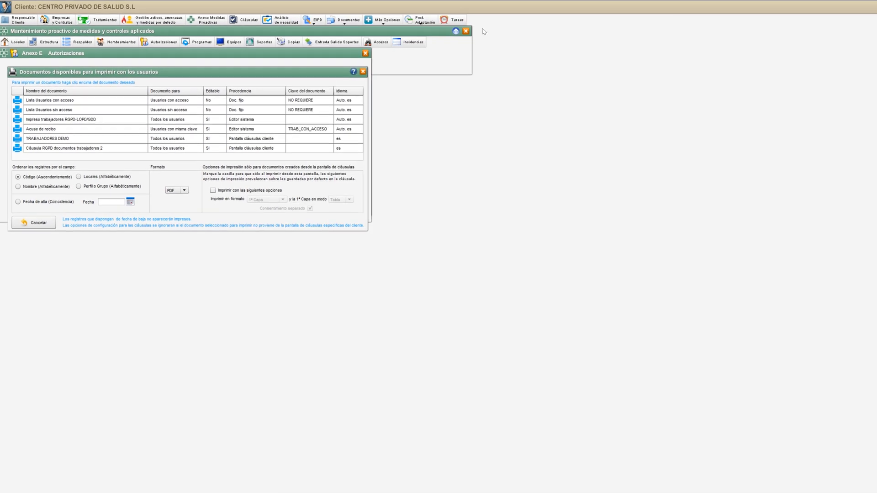
# Open the documentation print manager's individual documents and expand Documentos adicionales down to the CLÁUSULAS folder
pyautogui.click(319, 21)
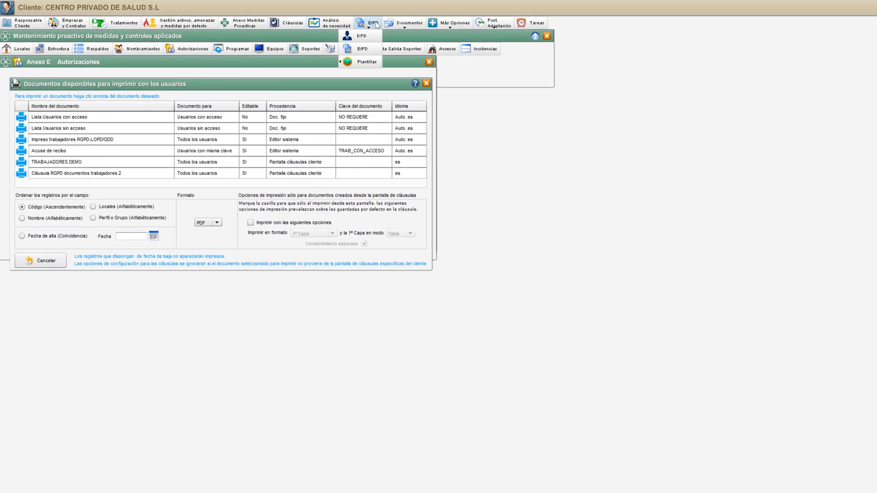
pyautogui.moveTo(407, 23)
pyautogui.click(399, 63)
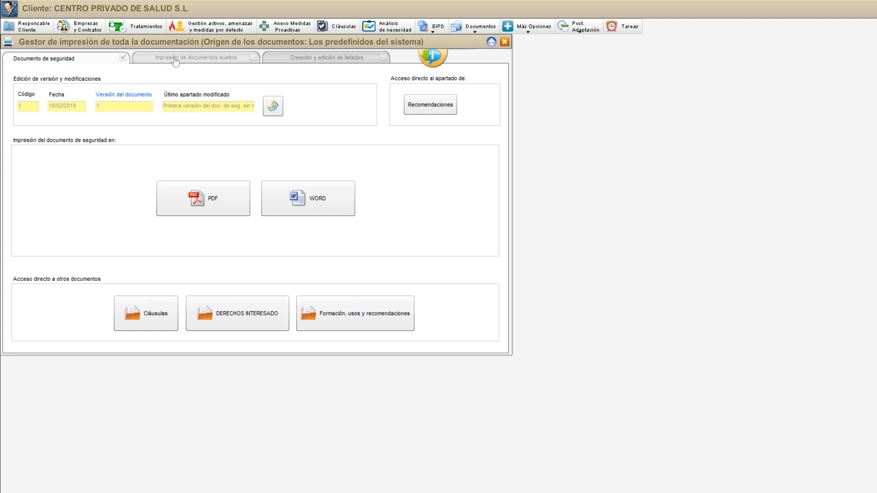
pyautogui.click(197, 60)
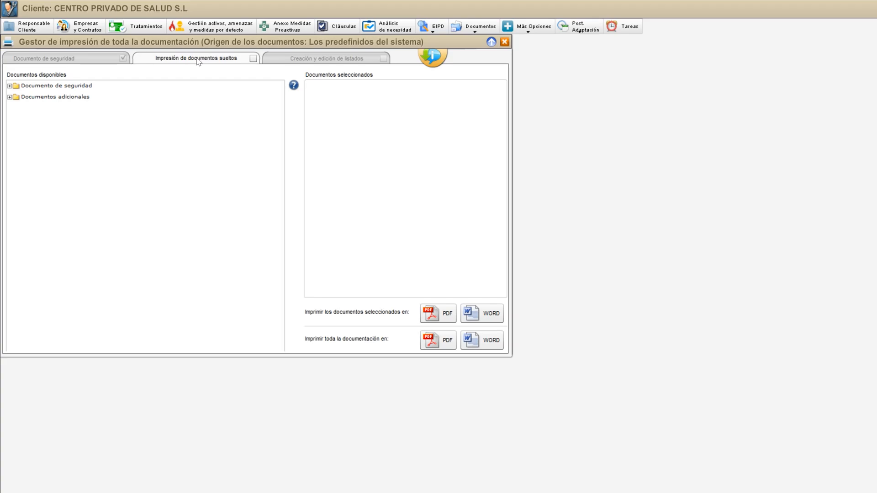
pyautogui.click(10, 97)
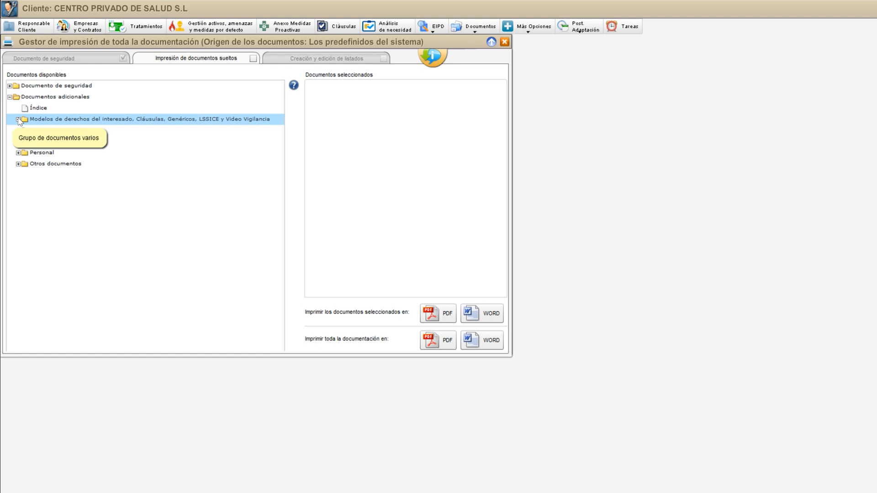
pyautogui.click(19, 119)
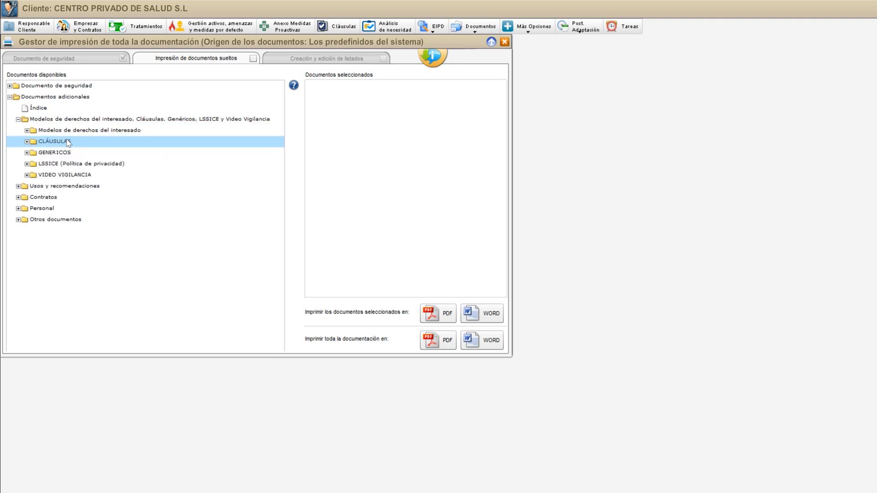
pyautogui.click(27, 142)
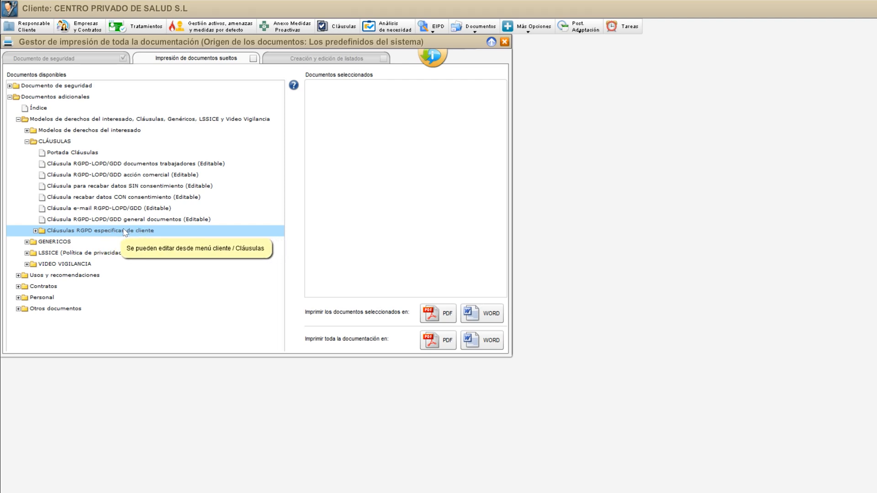
# Print the TRABAJADORES DEMO clause from the Cláusulas RGPD especificas de cliente folder as a PDF
pyautogui.doubleClick(57, 234)
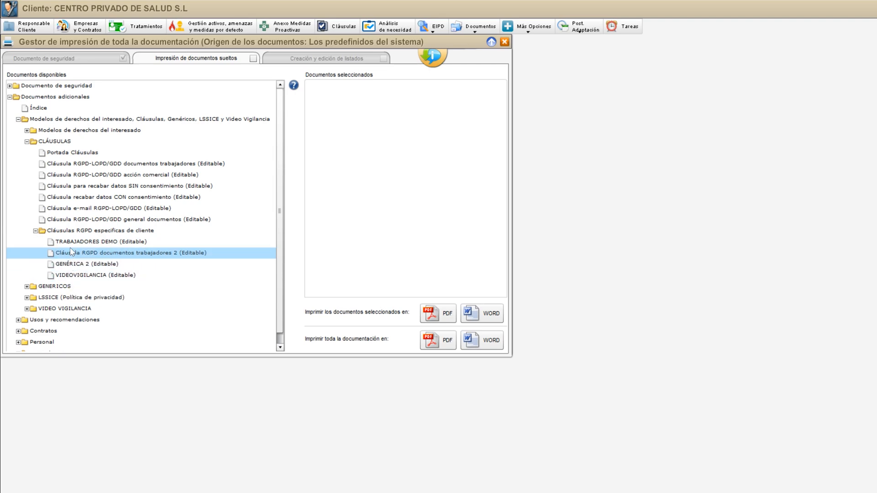
pyautogui.moveTo(72, 246)
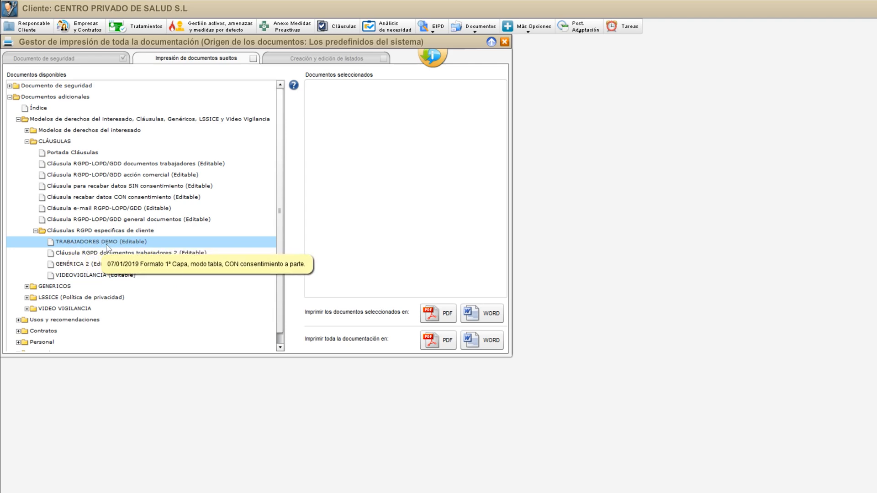
pyautogui.doubleClick(94, 247)
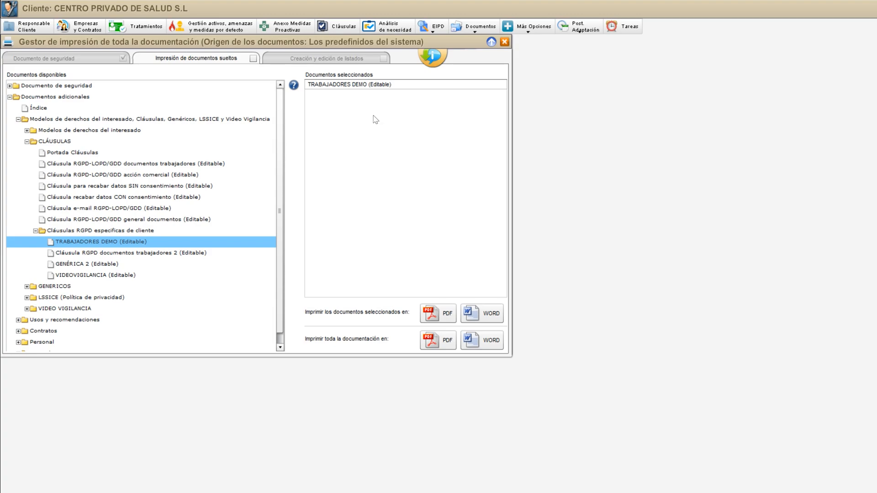
pyautogui.click(438, 316)
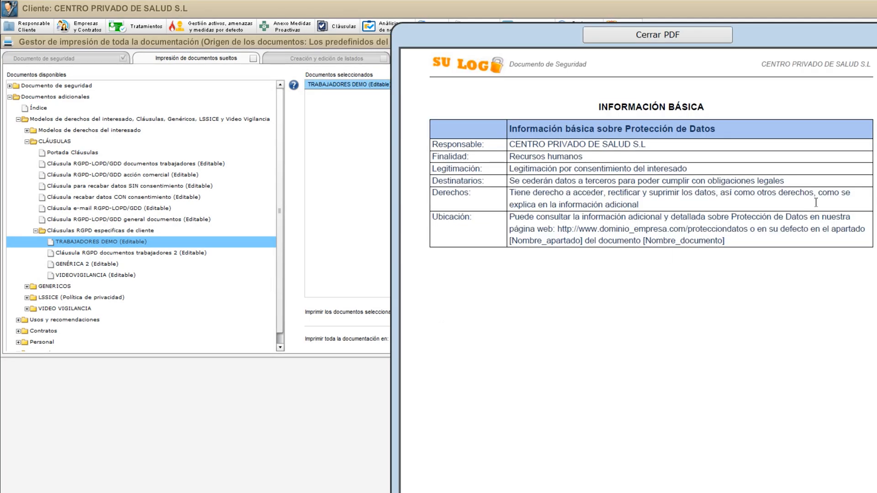
# Check the worker's name and ID on the consent pages of the generated PDF, and close the PDF
pyautogui.moveTo(860, 136); pyautogui.dragTo(746, 226)
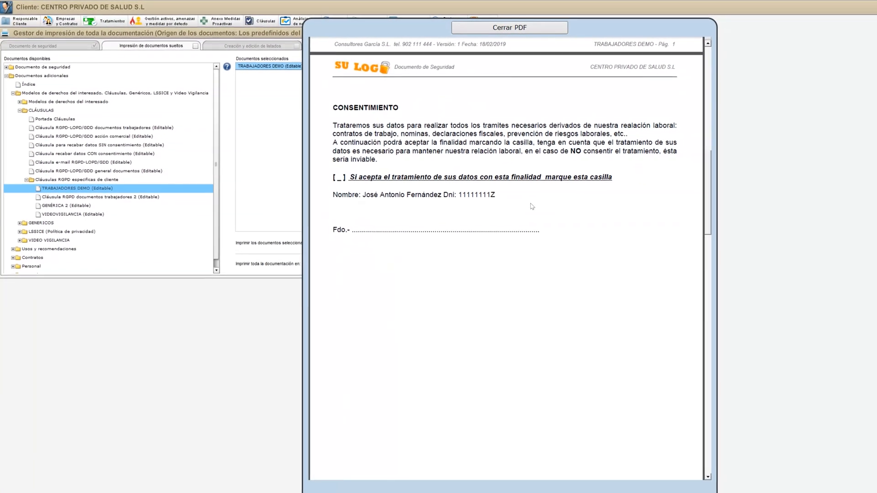
pyautogui.moveTo(362, 195); pyautogui.dragTo(518, 204)
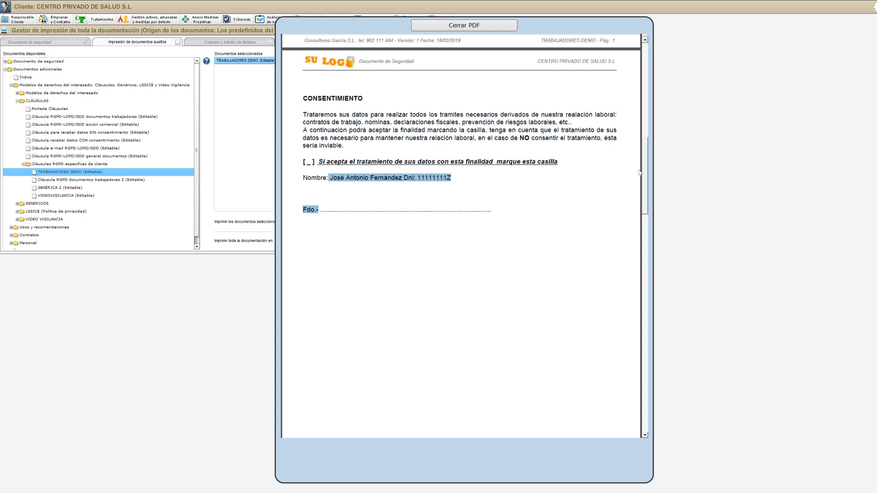
pyautogui.moveTo(649, 169); pyautogui.dragTo(652, 346)
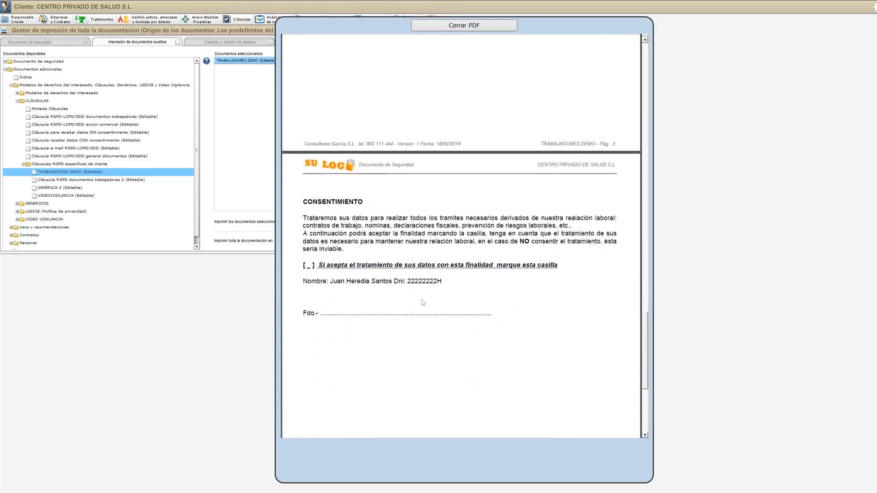
pyautogui.moveTo(329, 282); pyautogui.dragTo(443, 283)
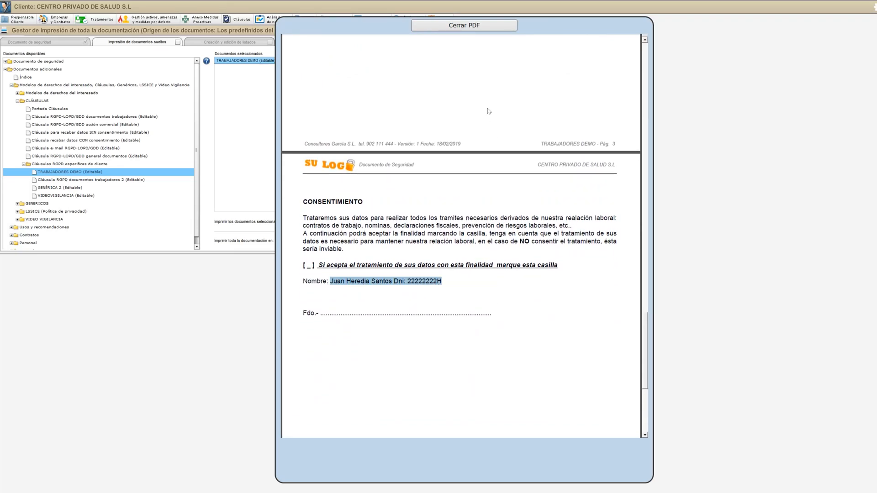
pyautogui.click(468, 30)
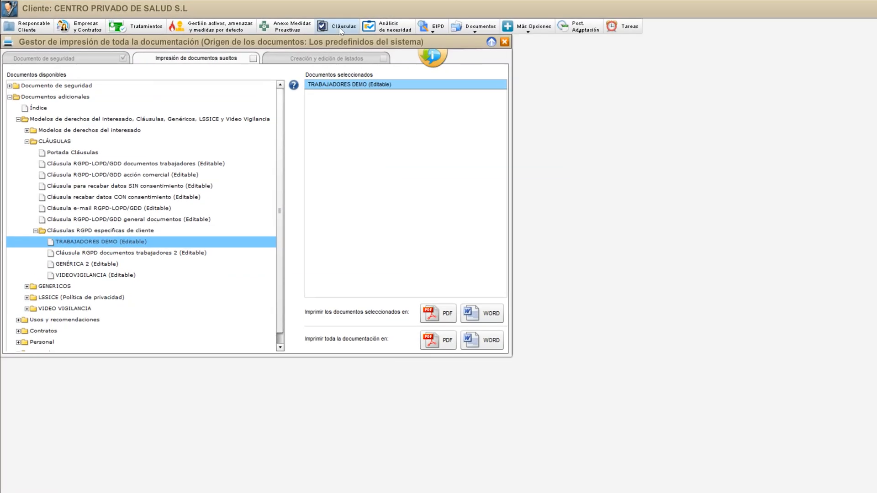
# Open the clauses screen, put the GENÉRICA 2 clause in edit mode and choose the type TRABAJADORES o USUARIOS
pyautogui.click(238, 22)
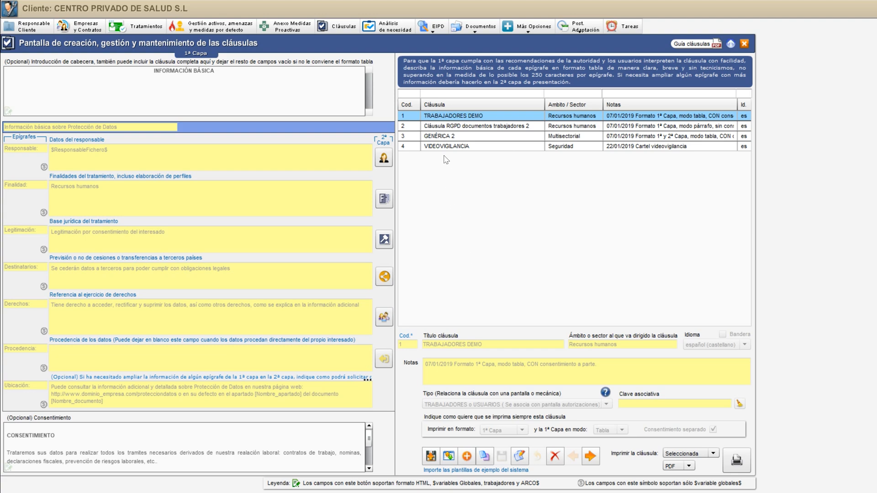
pyautogui.click(449, 138)
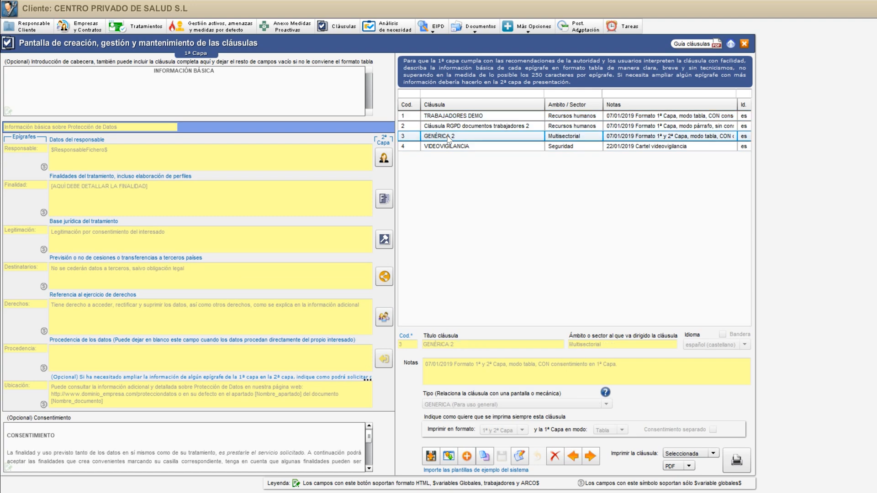
pyautogui.click(521, 457)
pyautogui.click(469, 405)
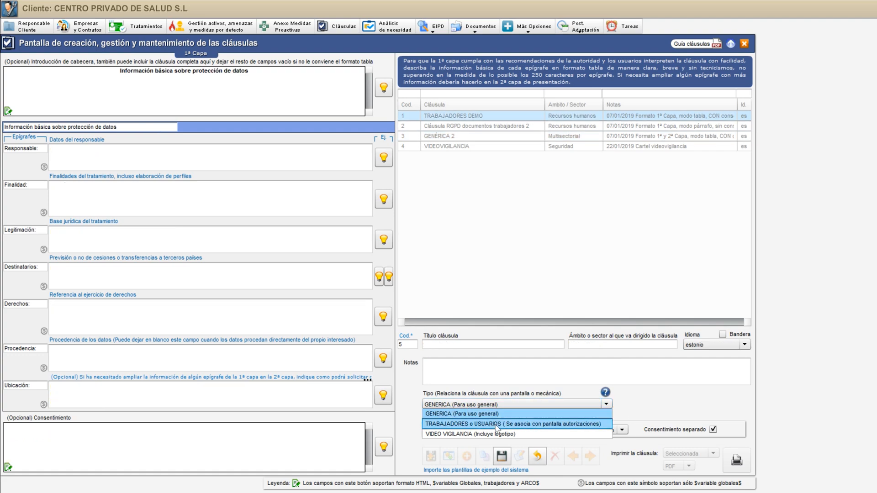
pyautogui.click(496, 427)
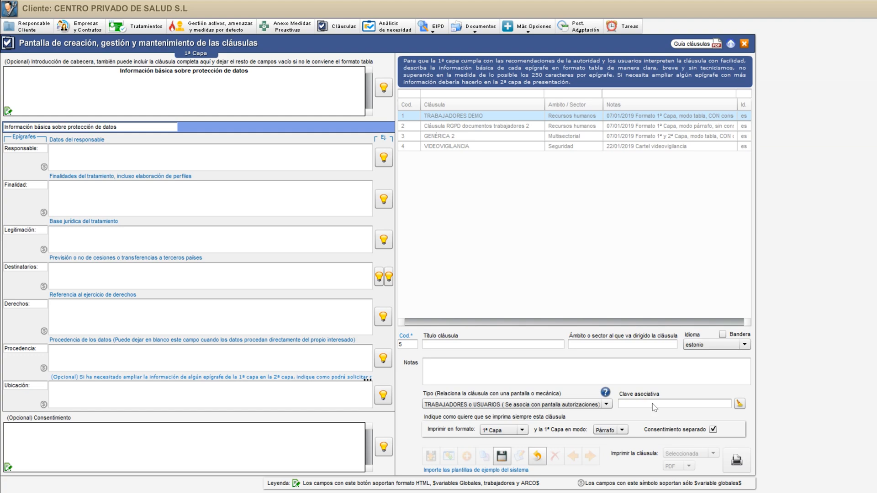
# Switch to the clausulaclave.jpg image in Photos, enlarge it to examine how keys link workers to clauses, and close it
pyautogui.hotkey('alt', 'Tab')
pyautogui.hotkey('alt', 'Tab')
pyautogui.hotkey('alt', 'Tab')
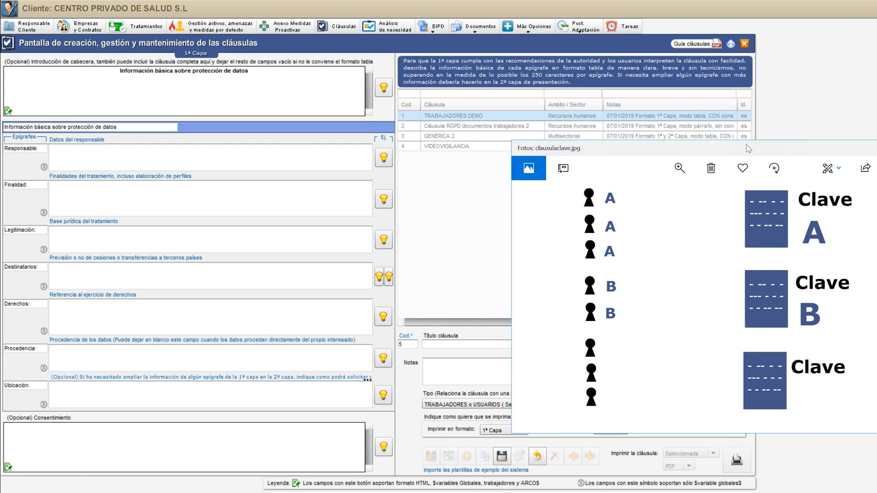
pyautogui.moveTo(746, 153); pyautogui.dragTo(315, 96)
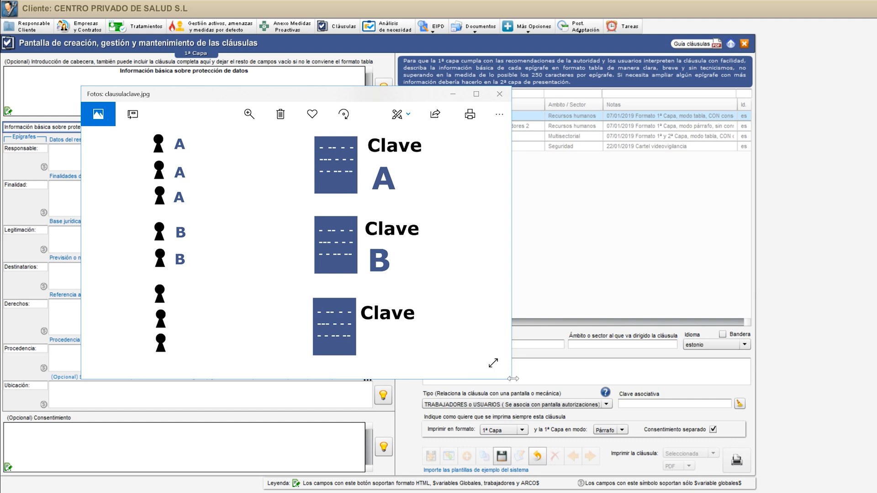
pyautogui.moveTo(511, 380); pyautogui.dragTo(665, 443)
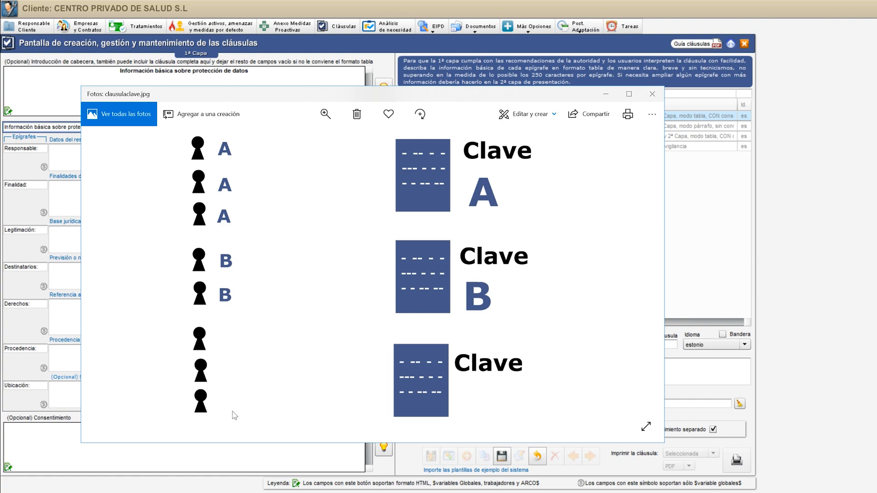
pyautogui.click(654, 94)
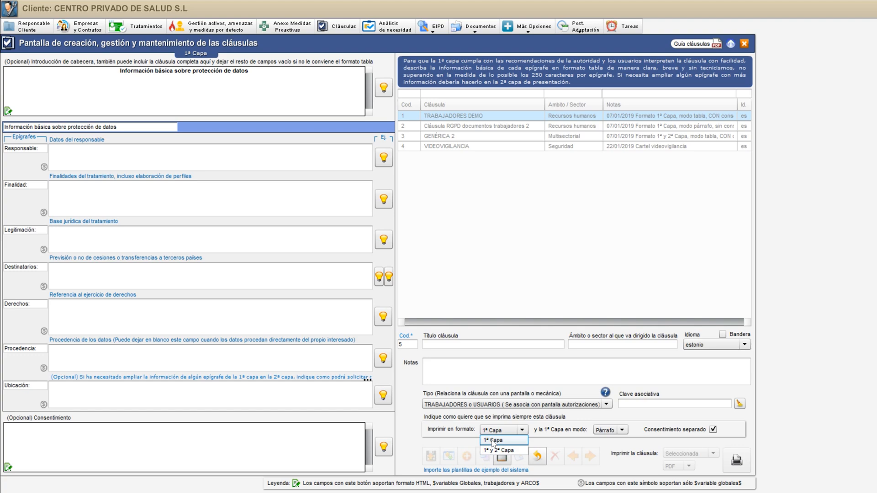
# Set the new clause's print format to 1ª y 2ª Capa, with the first layer in Párrafo mode
pyautogui.click(493, 441)
pyautogui.click(498, 430)
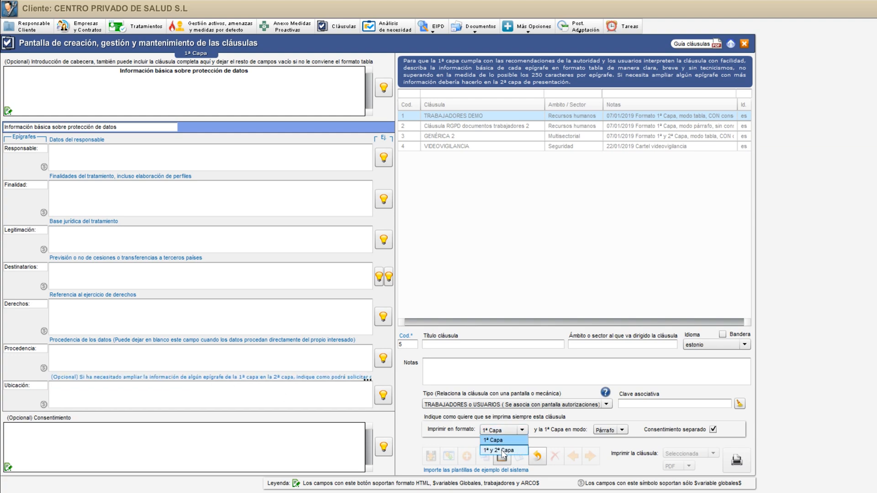
pyautogui.click(502, 451)
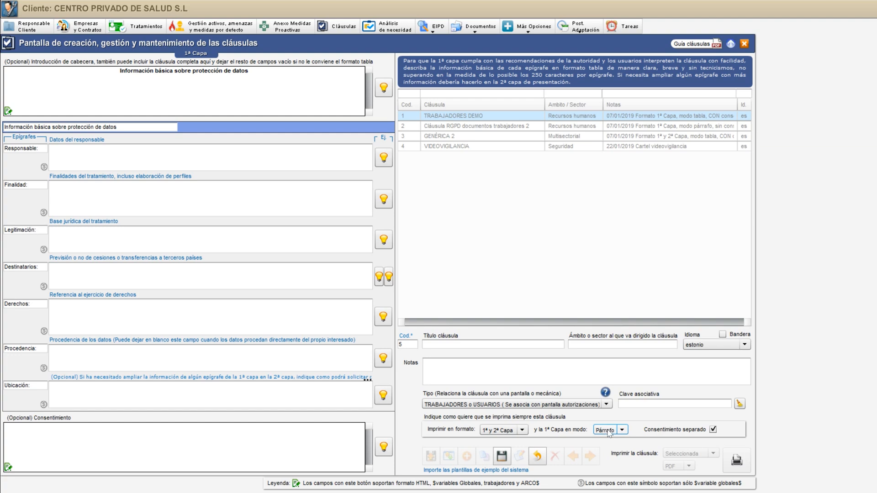
pyautogui.click(622, 431)
pyautogui.click(633, 424)
# View the consent text in its full editor, close it, and enable Consentimiento separado for the clause
pyautogui.click(8, 467)
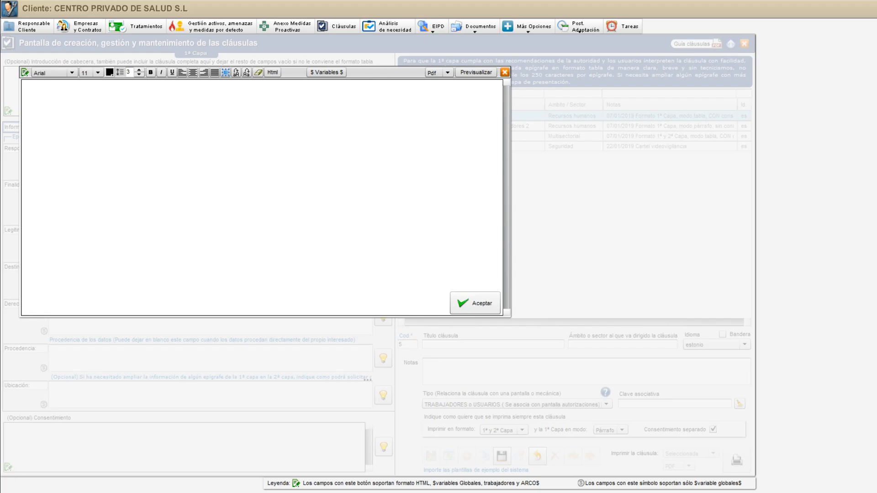
pyautogui.click(504, 72)
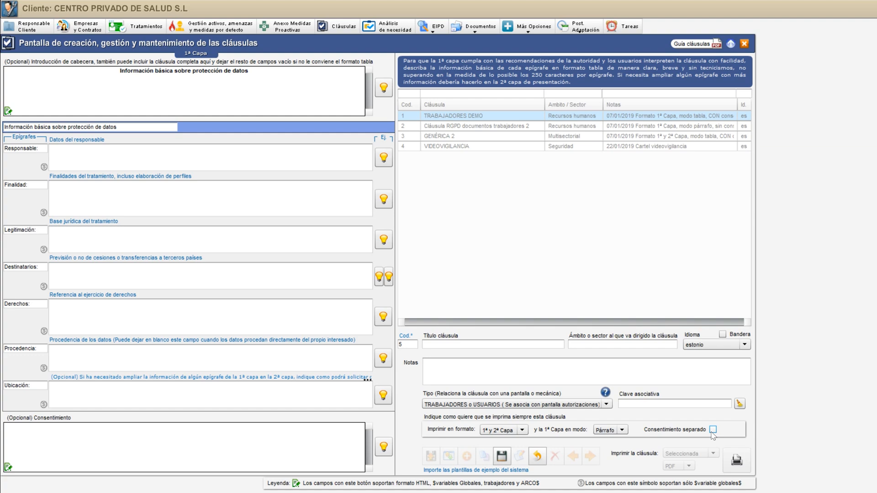
pyautogui.click(713, 431)
# View the introductory header in its full editor, close it, and delete the header text "Información básica sobre protección de datos"
pyautogui.click(8, 111)
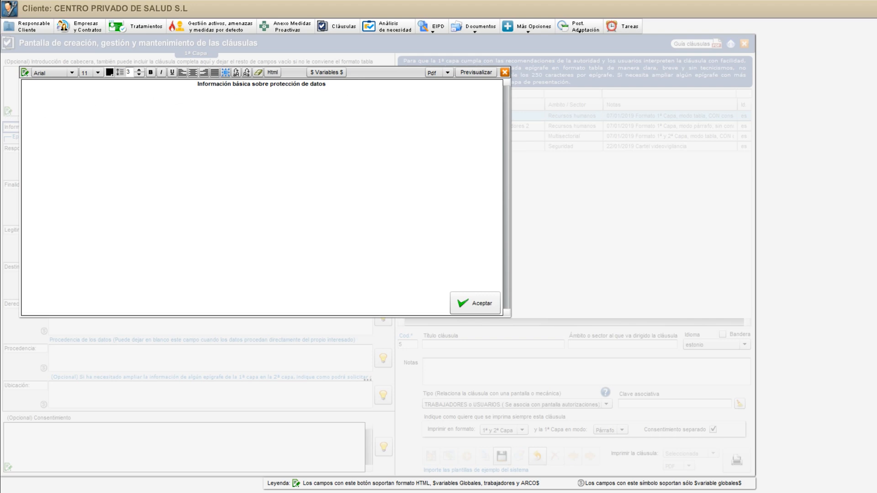
pyautogui.click(505, 73)
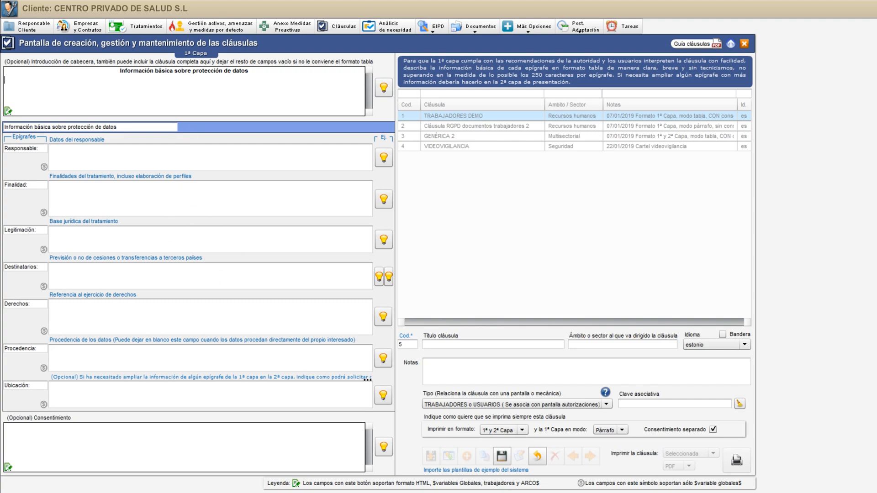
pyautogui.moveTo(120, 71); pyautogui.dragTo(280, 72)
pyautogui.press('Delete')
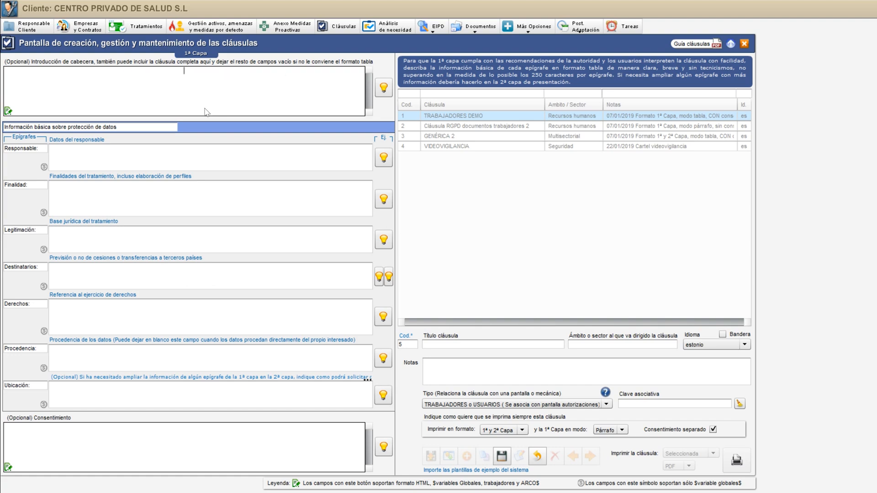
# Examine the editable table title and the epigraph labels Responsable, Finalidad, Legitimación and Destinatarios
pyautogui.moveTo(118, 127); pyautogui.dragTo(7, 128)
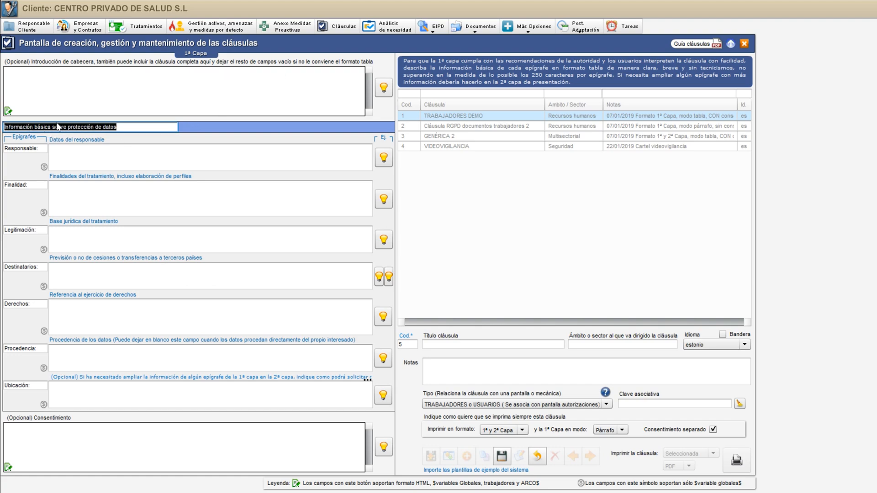
pyautogui.click(146, 129)
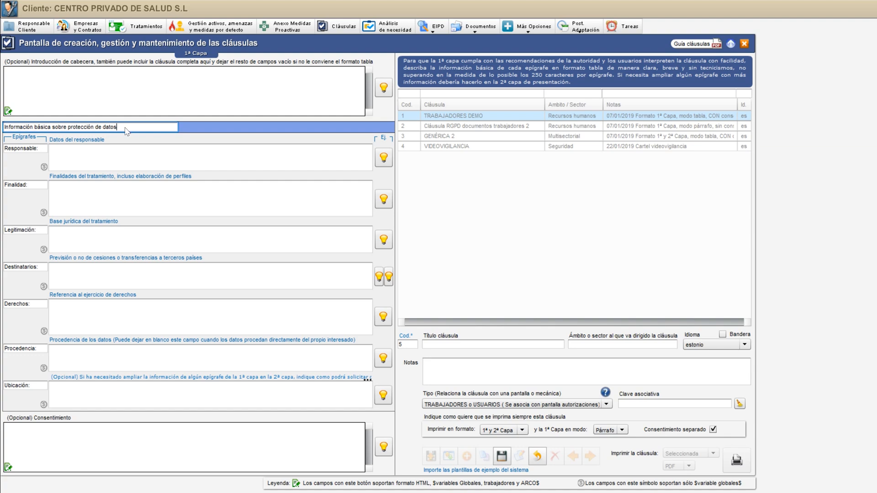
pyautogui.moveTo(43, 151); pyautogui.dragTo(6, 150)
pyautogui.moveTo(32, 186); pyautogui.dragTo(5, 186)
pyautogui.moveTo(37, 231); pyautogui.dragTo(4, 231)
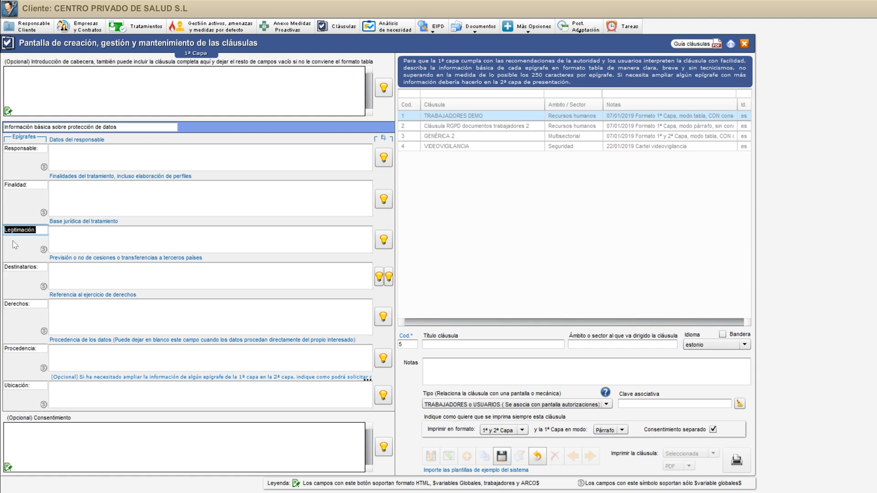
pyautogui.moveTo(43, 268); pyautogui.dragTo(8, 268)
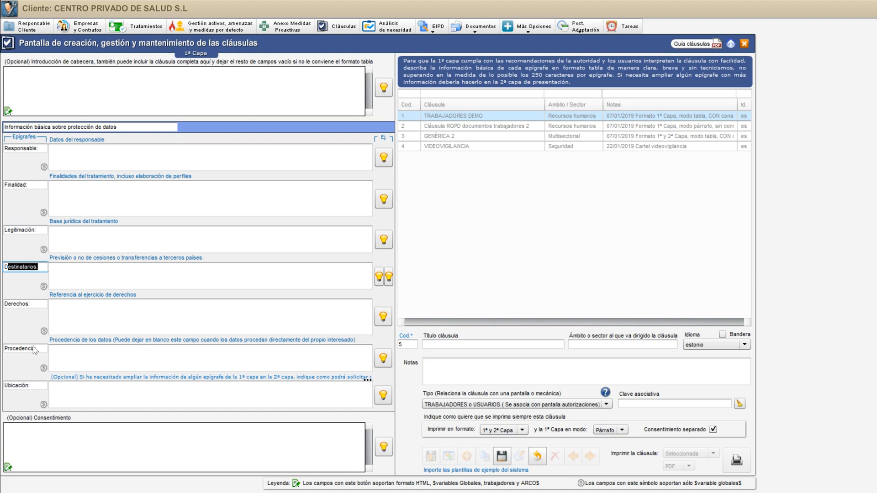
pyautogui.click(34, 173)
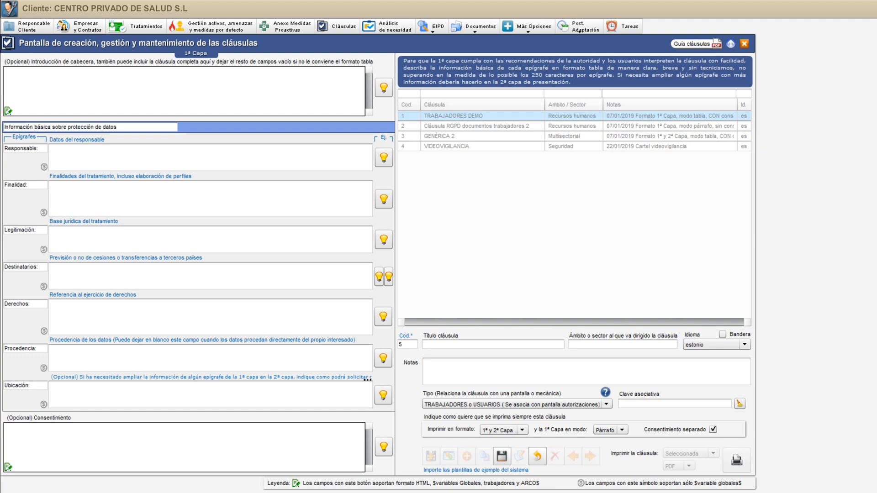
# Fill Responsable with the example variables $ResponsableFichero$, $NifResponsable$, $DireccionCpLocProvResponsable$, $TelResponsable$, and move on to the Finalidad field
pyautogui.click(95, 158)
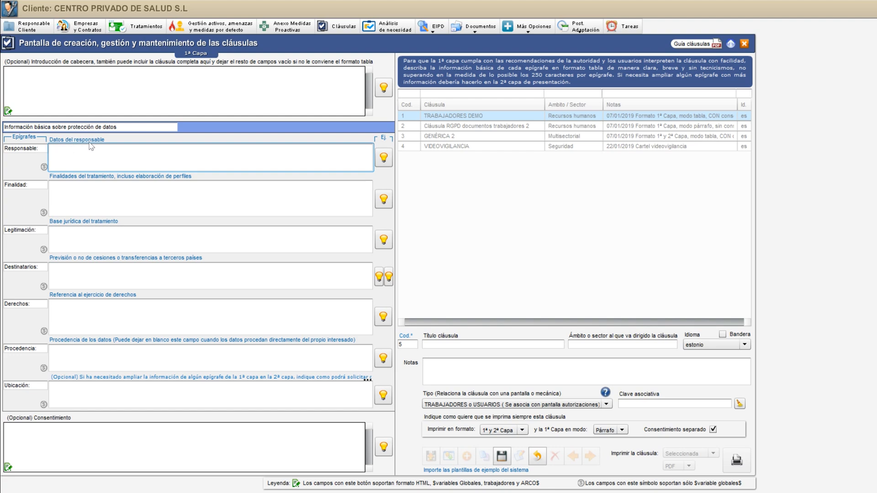
pyautogui.click(385, 159)
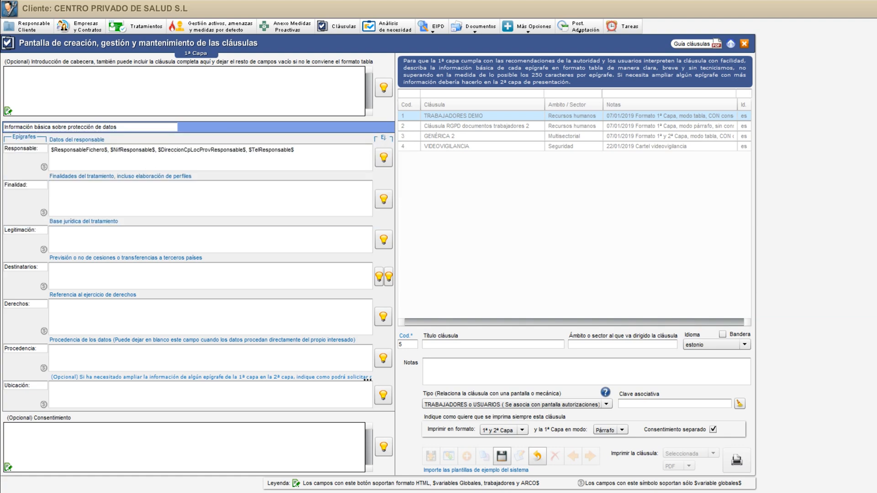
pyautogui.click(384, 158)
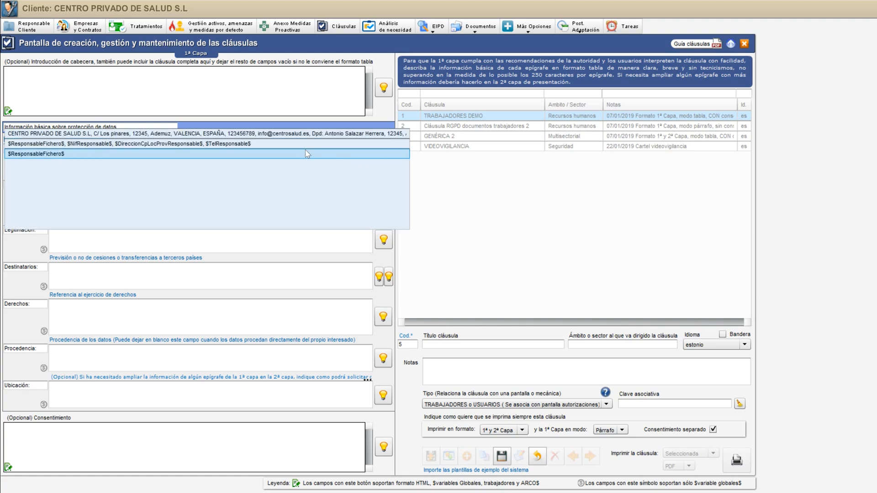
pyautogui.click(267, 146)
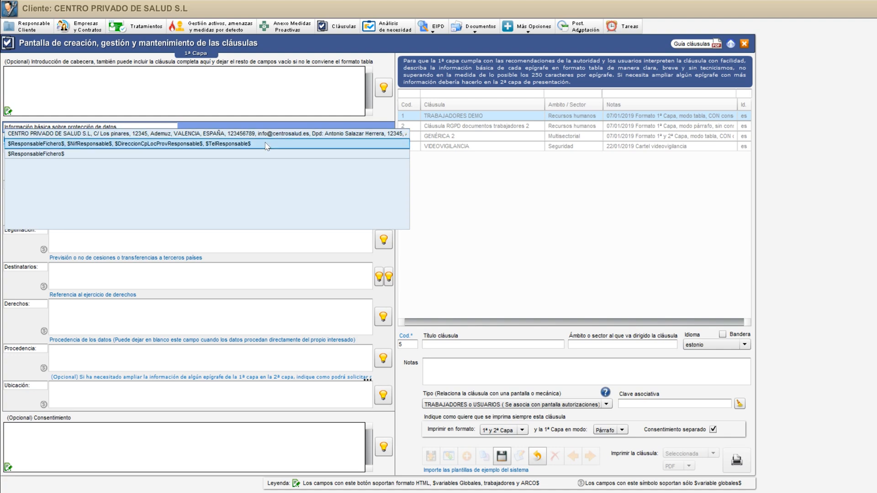
pyautogui.click(240, 151)
pyautogui.moveTo(295, 150); pyautogui.dragTo(51, 149)
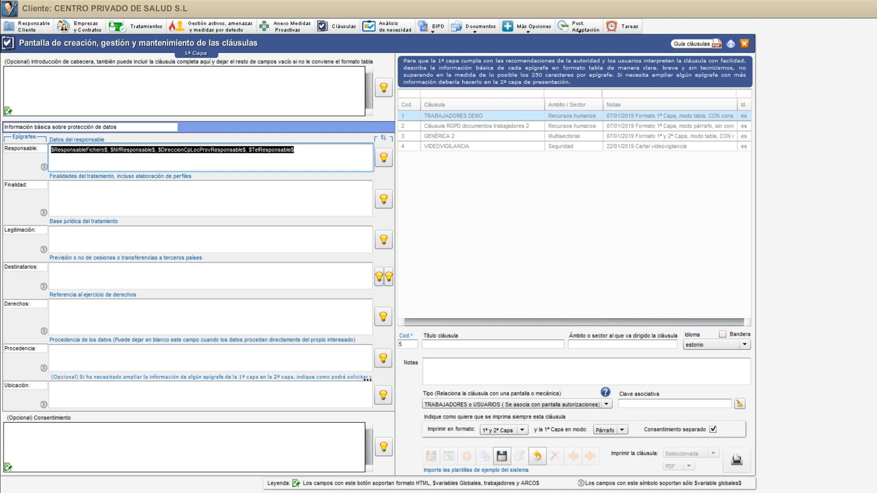
pyautogui.click(98, 163)
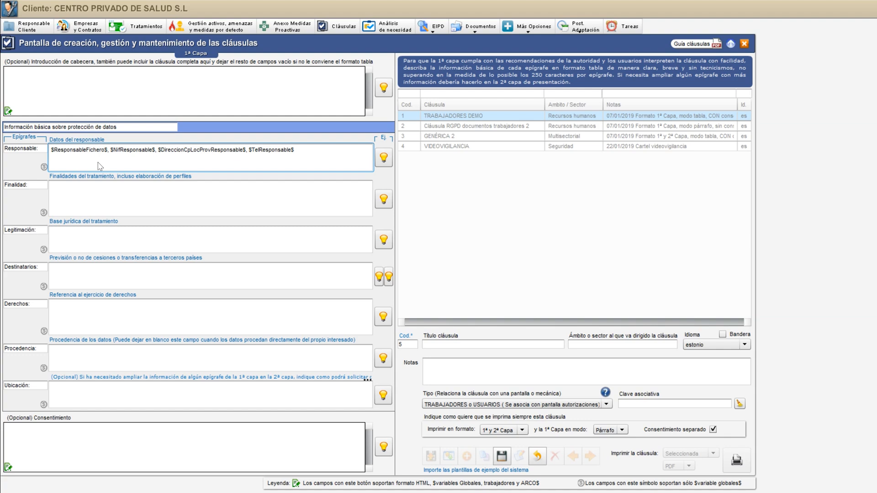
pyautogui.click(83, 192)
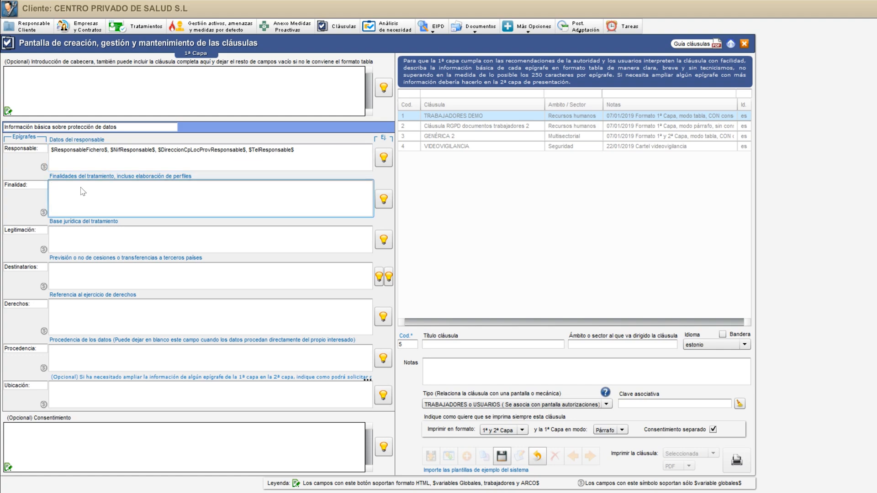
# Enter "..." in Finalidad, view its list of example purposes, and go through the remaining epigraph fields down to Ubicación
pyautogui.write('...')
pyautogui.click(383, 200)
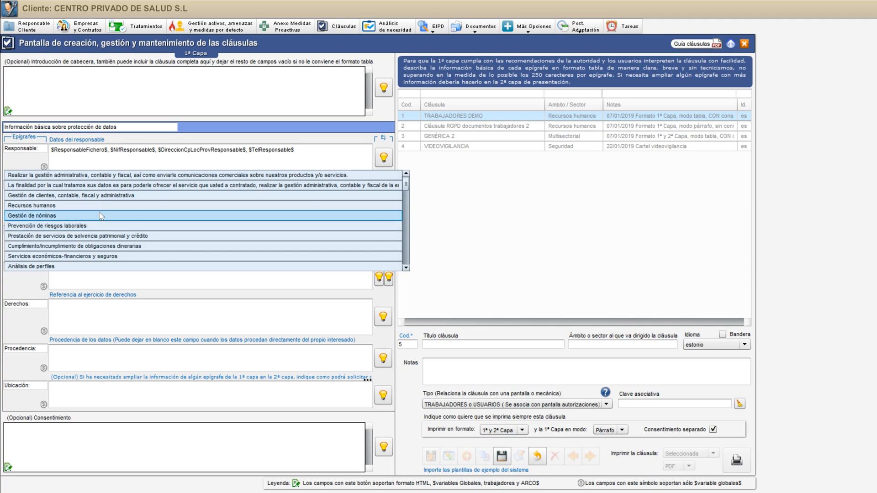
pyautogui.click(99, 274)
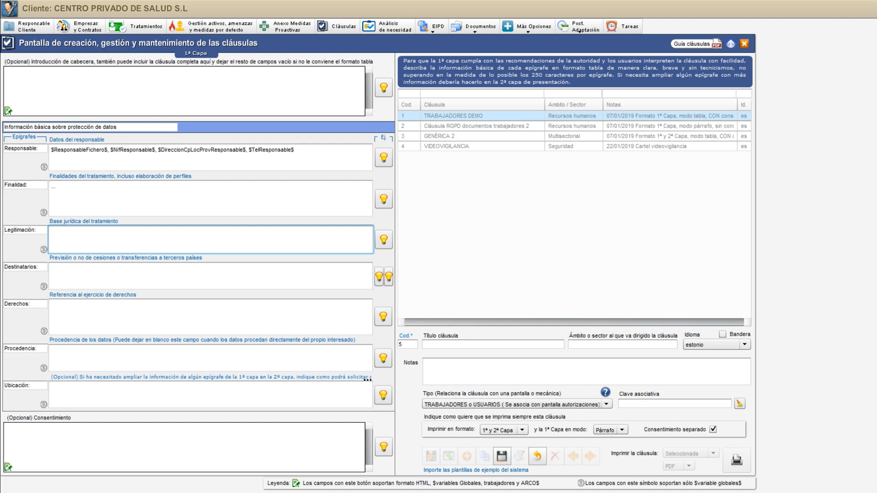
pyautogui.click(136, 281)
pyautogui.click(119, 318)
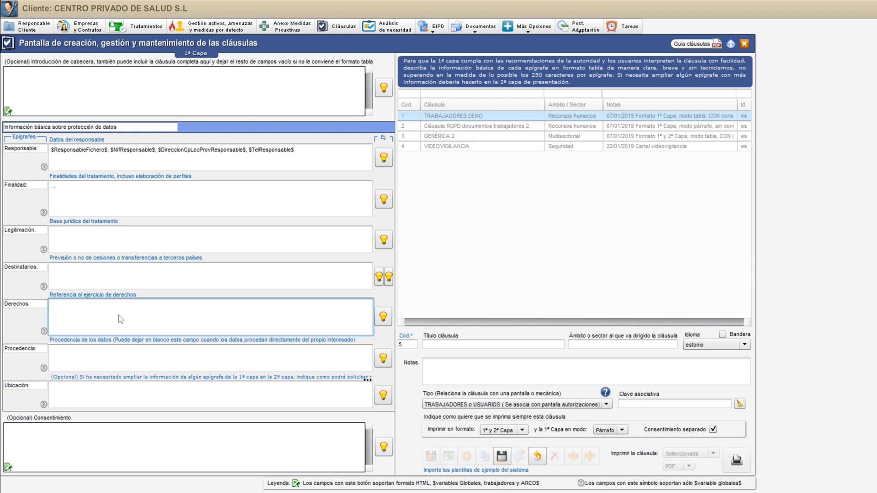
pyautogui.click(117, 347)
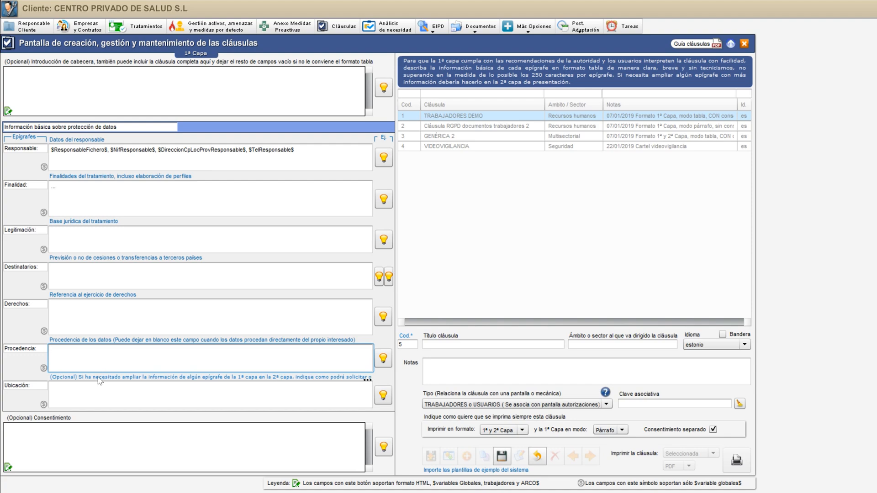
pyautogui.click(108, 396)
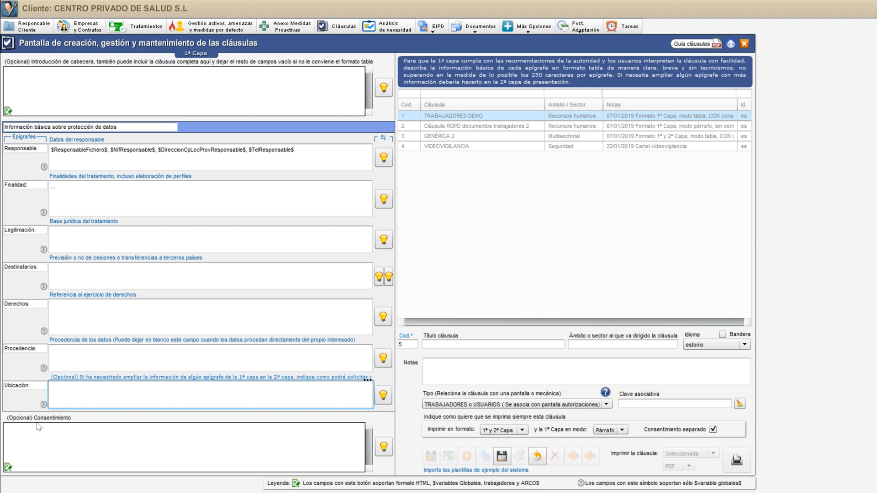
# Insert the global variable $EmailResponsable$ in the consent's full editor, copy it, and close the editor without accepting
pyautogui.click(8, 467)
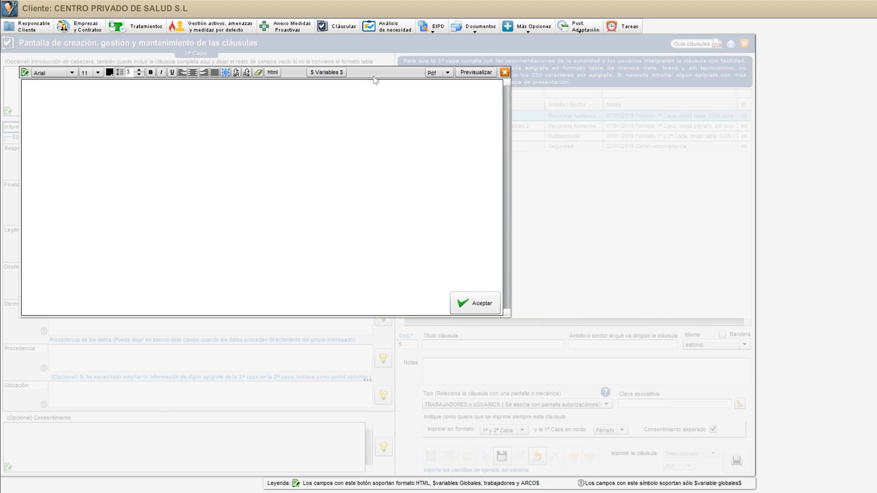
pyautogui.click(328, 73)
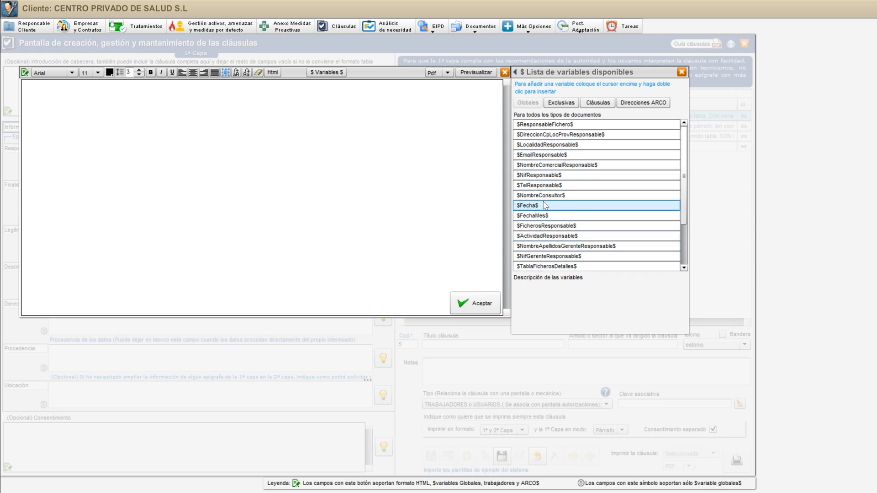
pyautogui.doubleClick(547, 156)
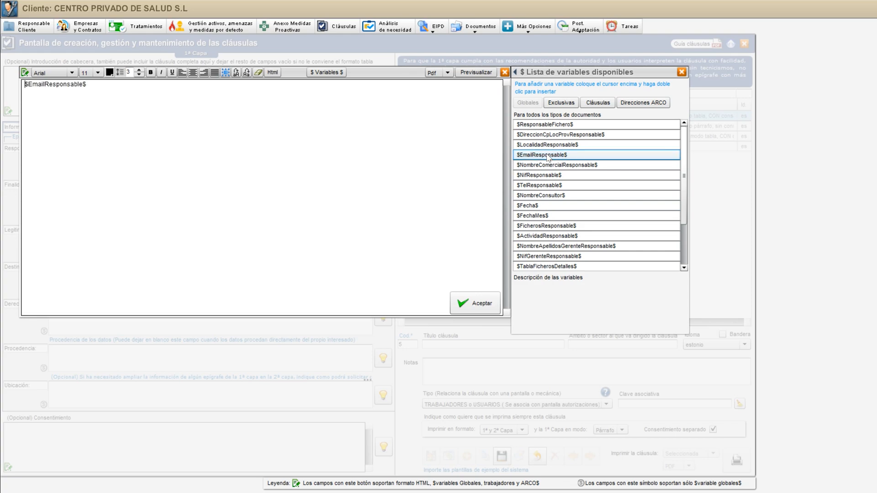
pyautogui.moveTo(87, 84); pyautogui.dragTo(25, 84)
pyautogui.rightClick(40, 83)
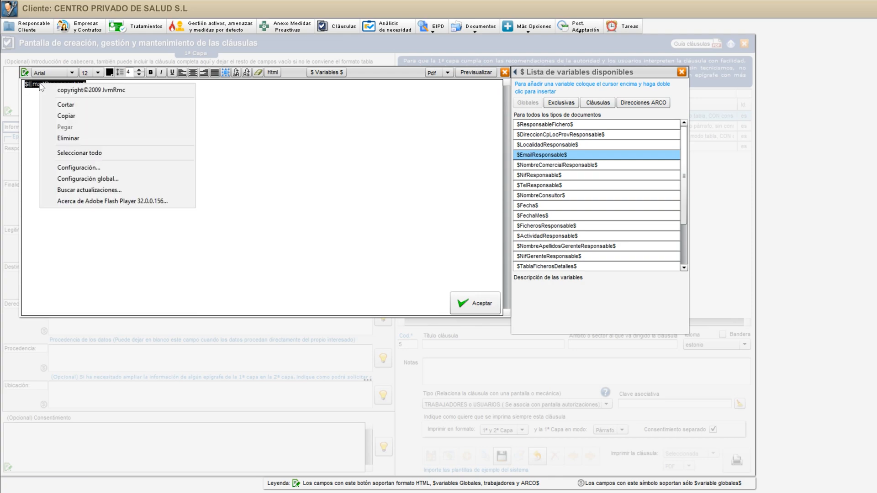
pyautogui.click(70, 118)
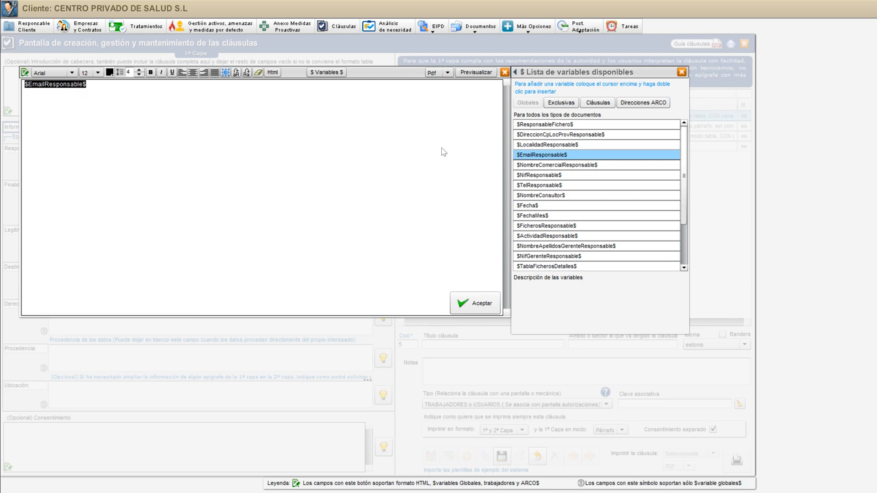
pyautogui.click(505, 73)
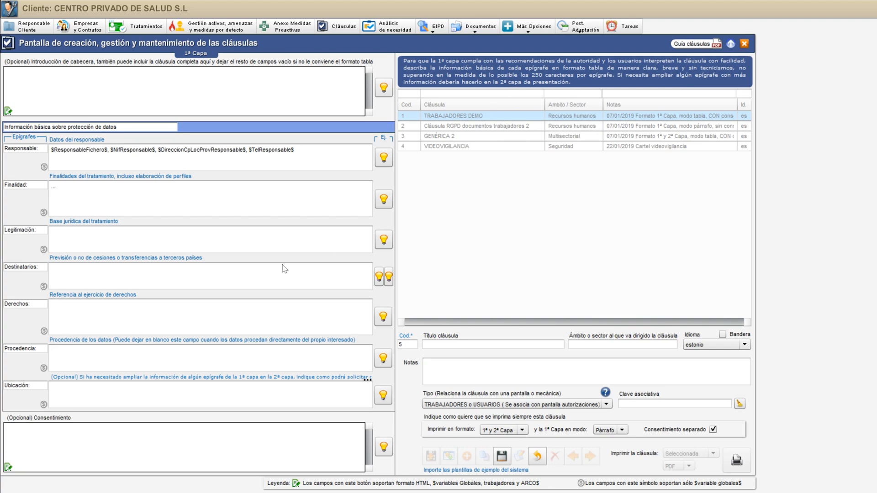
# Paste the copied variable $EmailResponsable$ into the Destinatarios, Legitimación and Derechos epigraphs
pyautogui.click(82, 280)
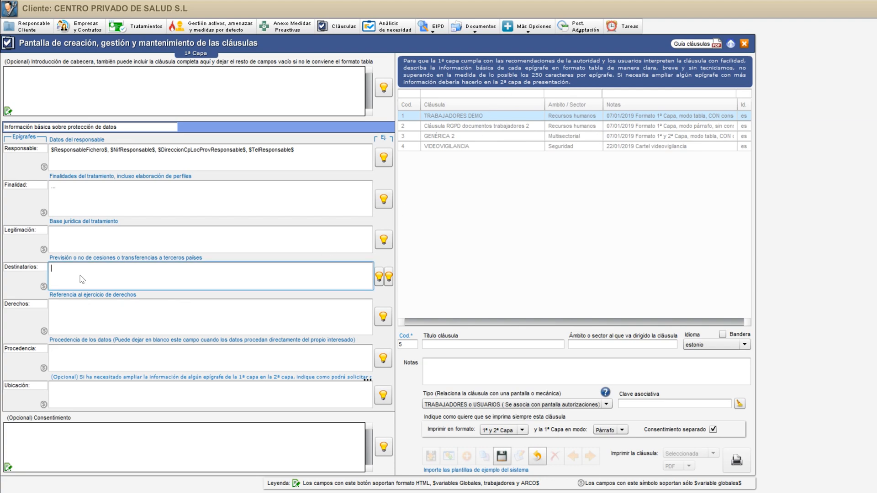
pyautogui.hotkey('ctrl', 'v')
pyautogui.click(85, 238)
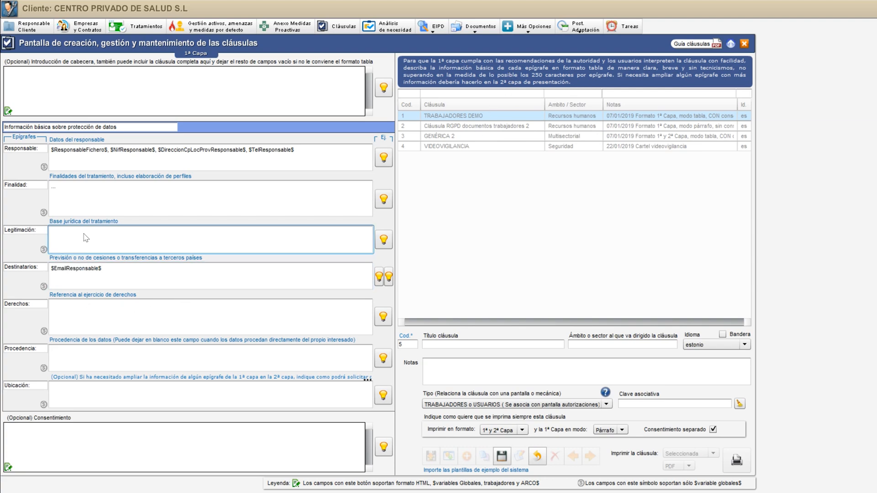
pyautogui.rightClick(85, 238)
pyautogui.click(104, 281)
pyautogui.rightClick(91, 311)
pyautogui.click(118, 354)
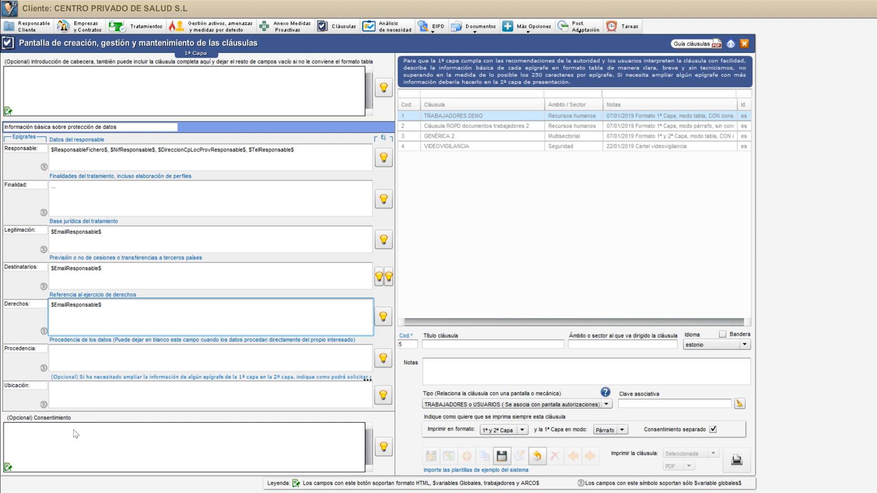
# View the empty consent field in its full editor, close it, and cancel the new clause without saving
pyautogui.click(61, 438)
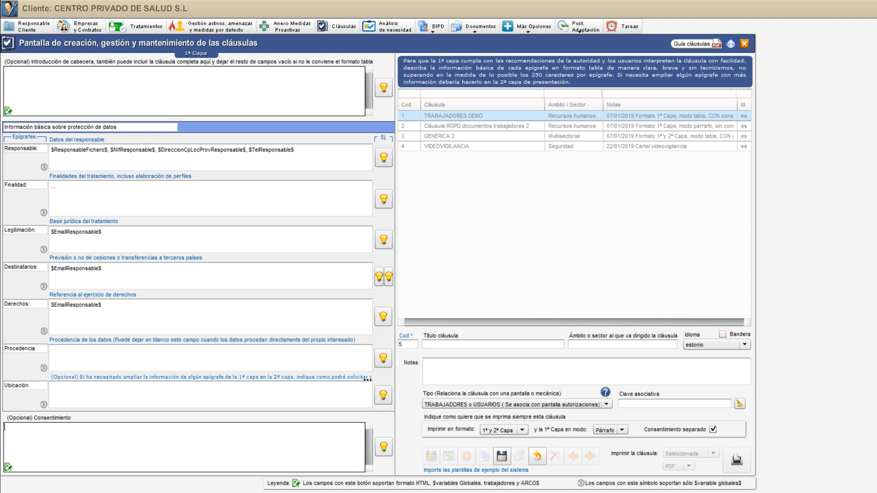
pyautogui.click(8, 468)
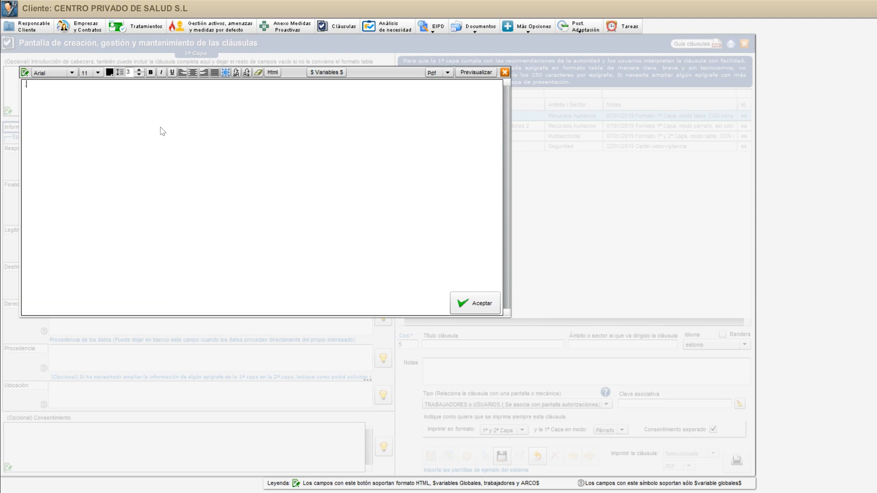
pyautogui.click(504, 73)
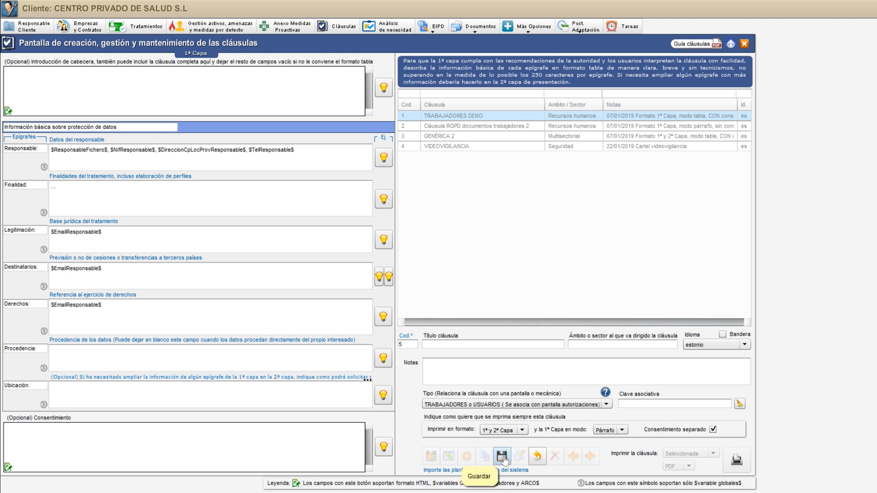
pyautogui.click(538, 457)
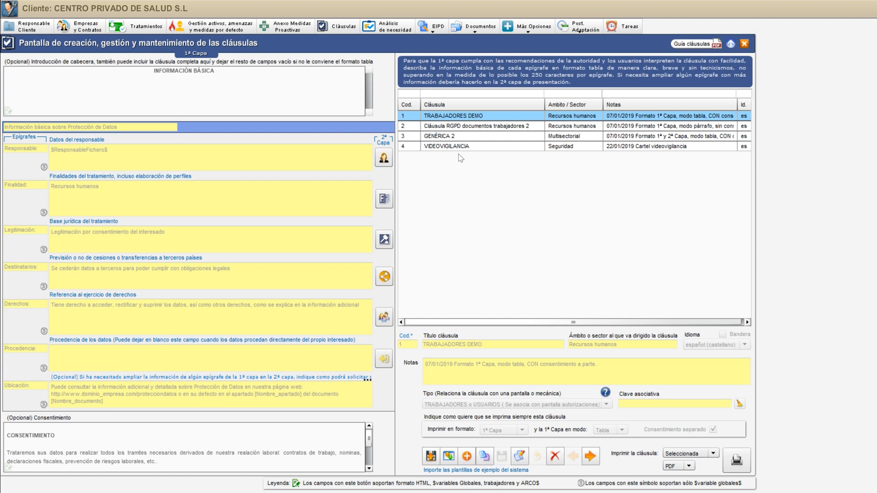
# View a blank new-clause form and the edit mode of Cláusula RGPD documentos trabajadores 2, cancelling both without saving
pyautogui.click(455, 129)
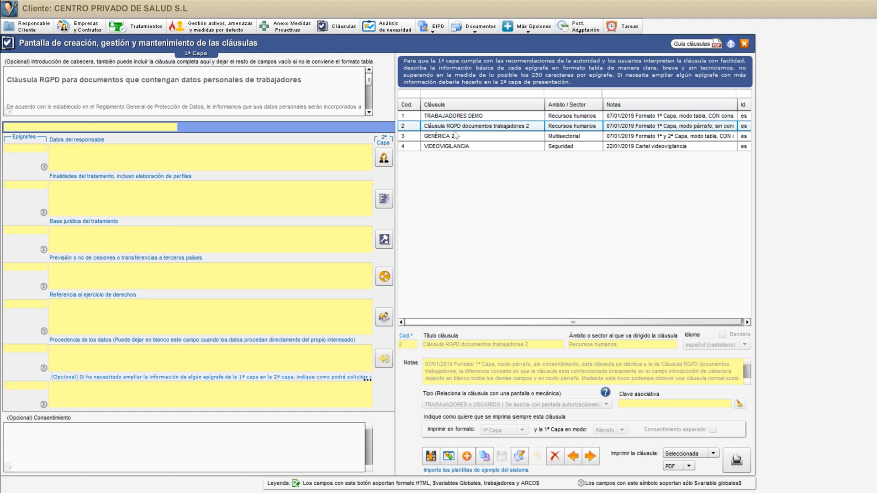
pyautogui.click(454, 136)
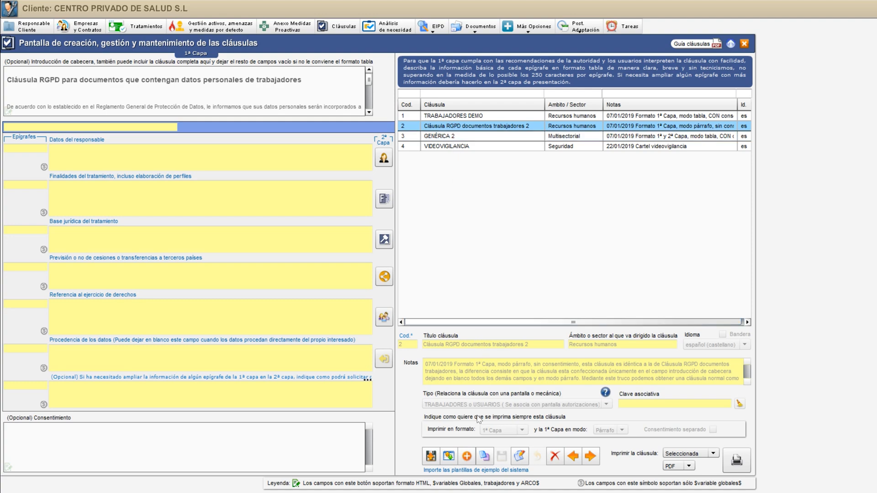
pyautogui.click(470, 454)
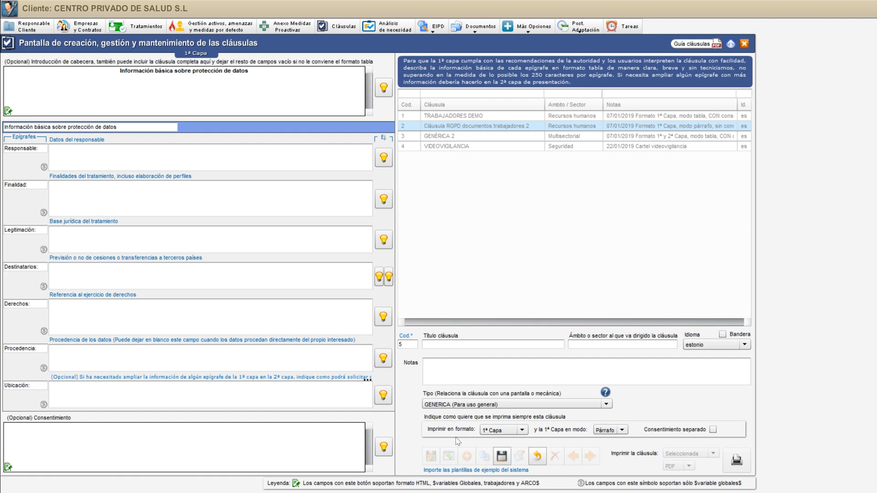
pyautogui.click(538, 456)
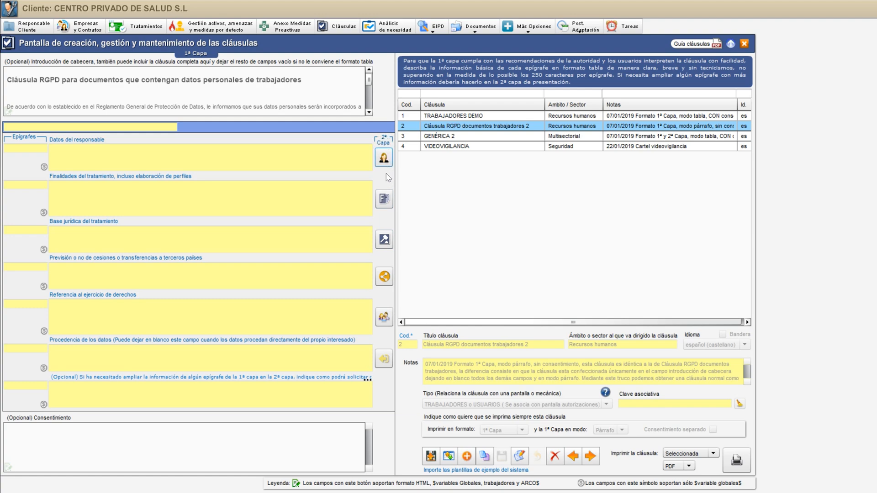
pyautogui.click(520, 458)
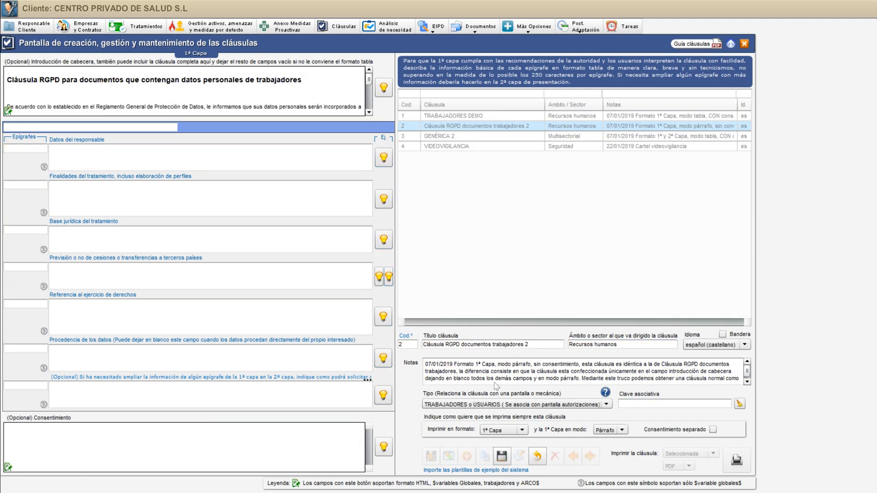
pyautogui.click(538, 457)
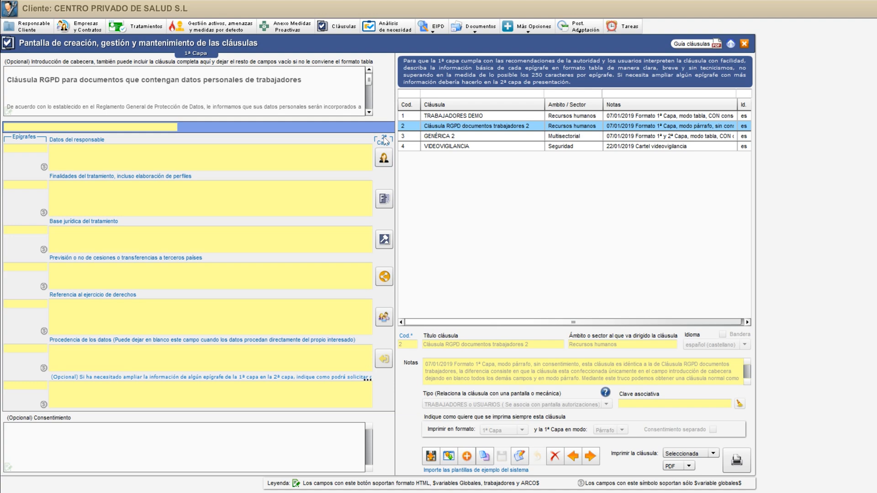
# Examine the second-layer Responsable data of clause GENÉRICA 2, including the data protection delegate's contact details, and close the window
pyautogui.click(514, 139)
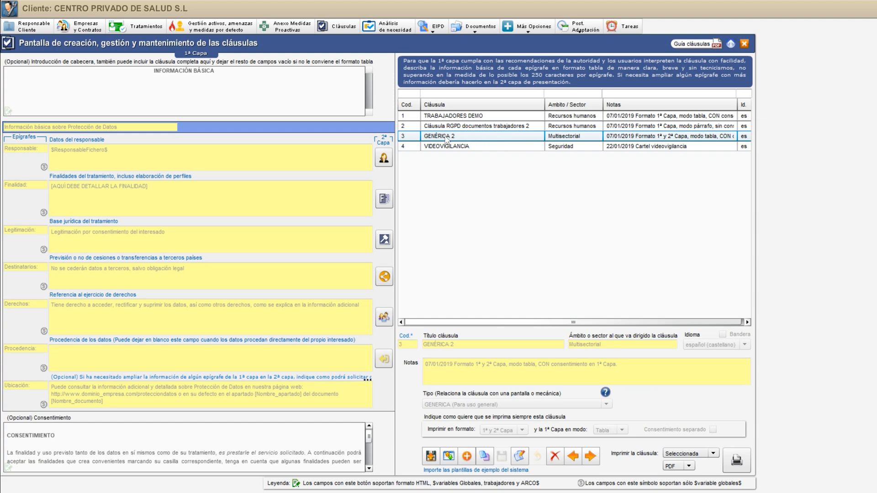
pyautogui.click(408, 139)
pyautogui.click(385, 159)
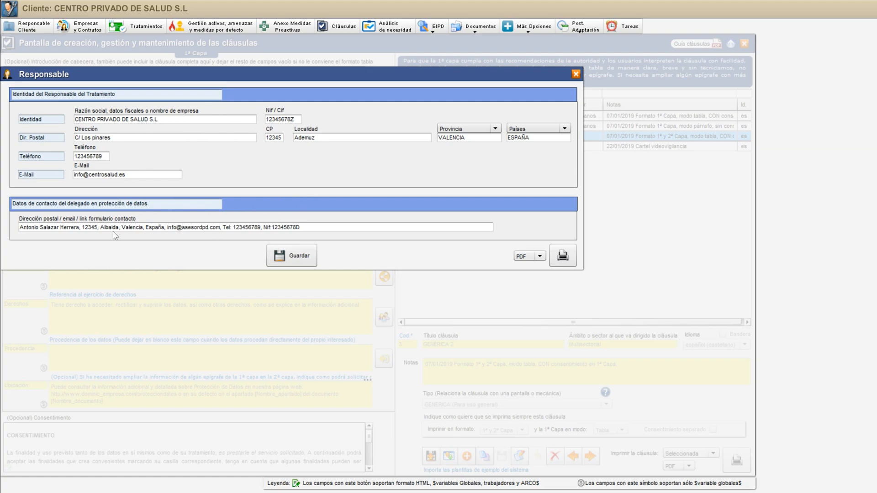
pyautogui.moveTo(20, 228); pyautogui.dragTo(301, 229)
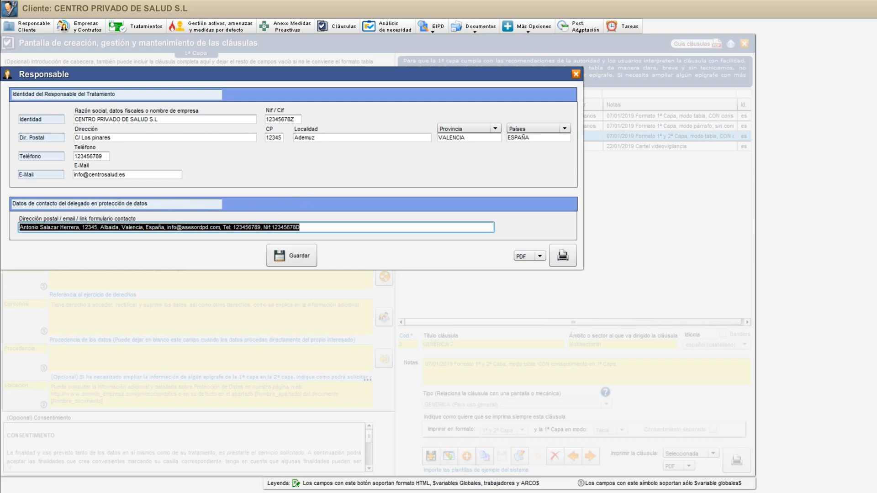
pyautogui.click(265, 209)
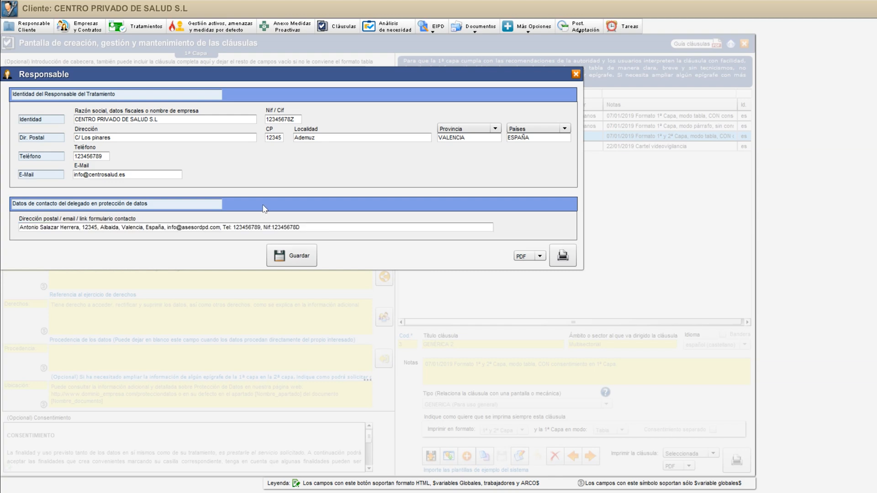
pyautogui.click(576, 74)
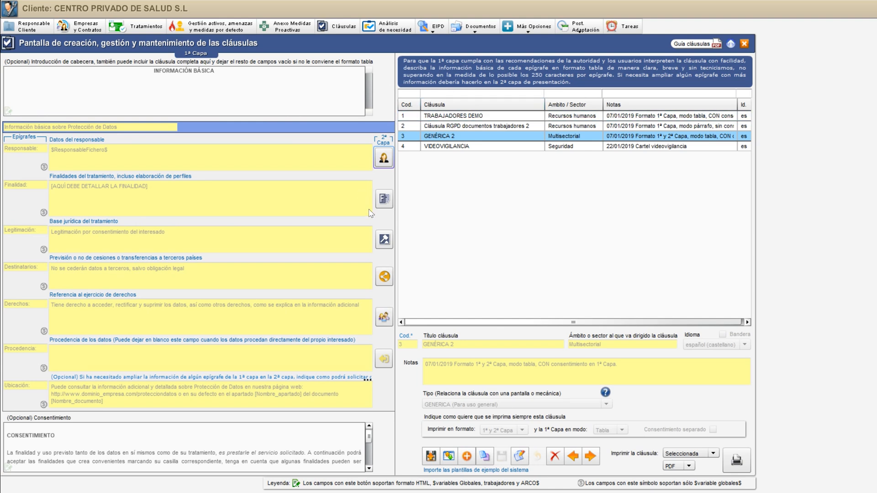
# Examine the second-layer Finalidades texts of GENÉRICA 2 for Finalidad, Conservación and Decisiones, and close the window
pyautogui.click(380, 199)
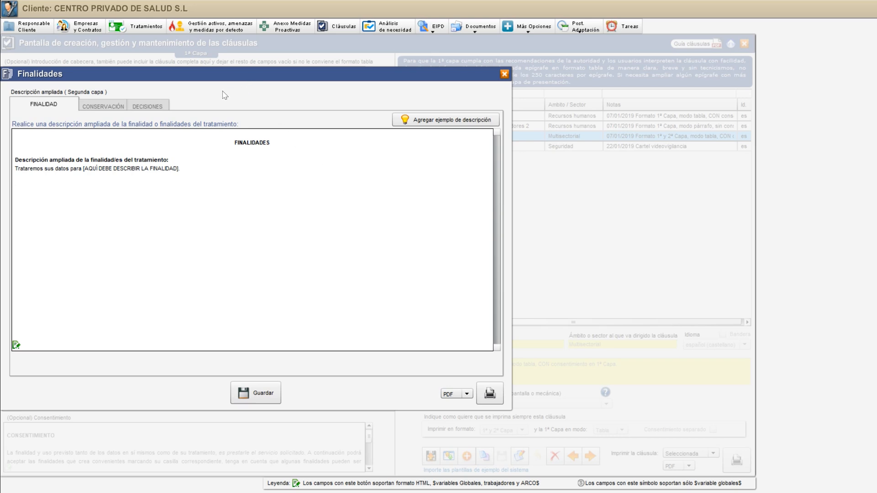
pyautogui.click(97, 106)
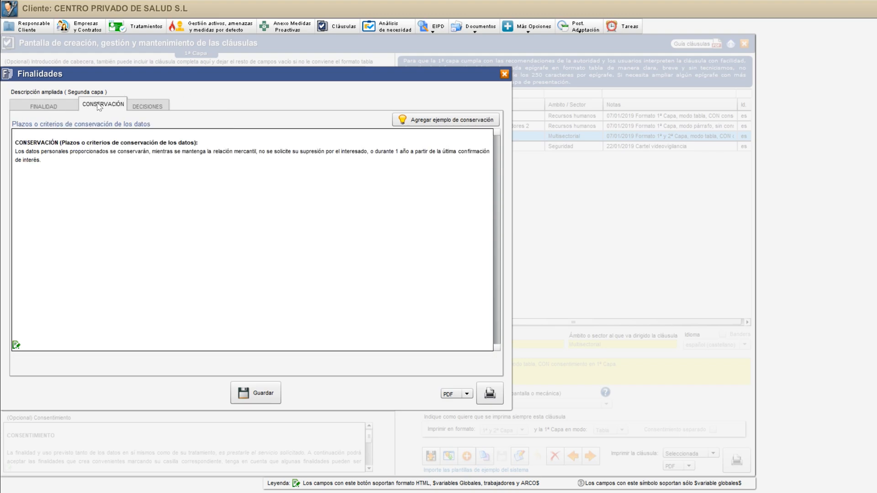
pyautogui.click(137, 107)
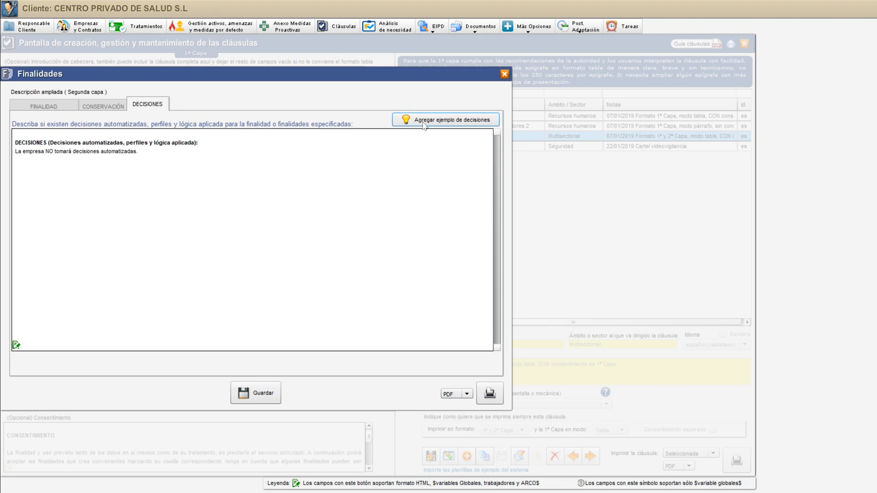
pyautogui.click(115, 108)
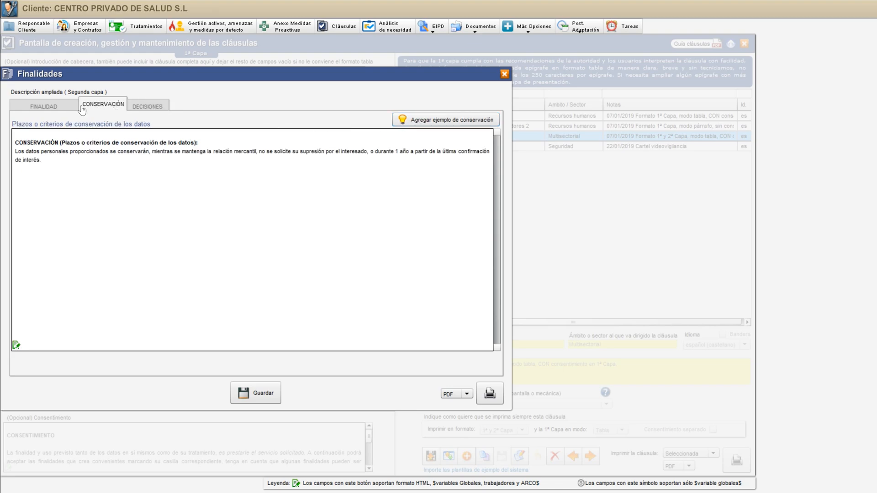
pyautogui.click(58, 107)
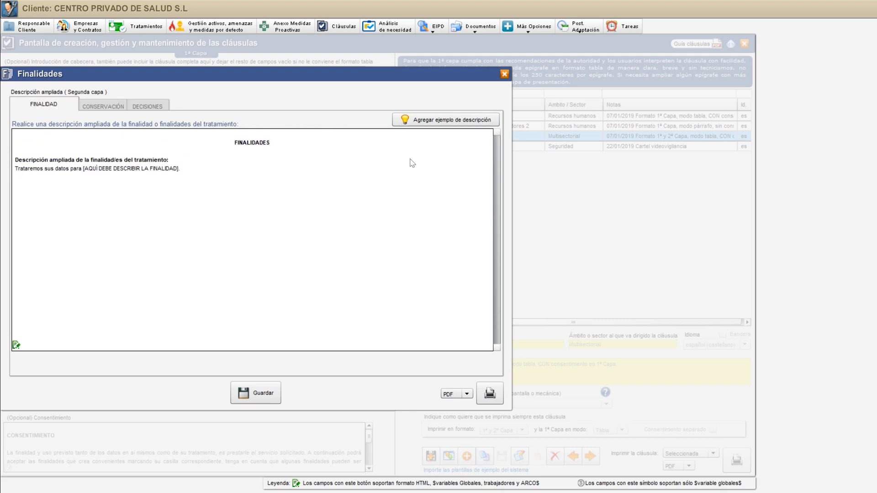
pyautogui.click(504, 74)
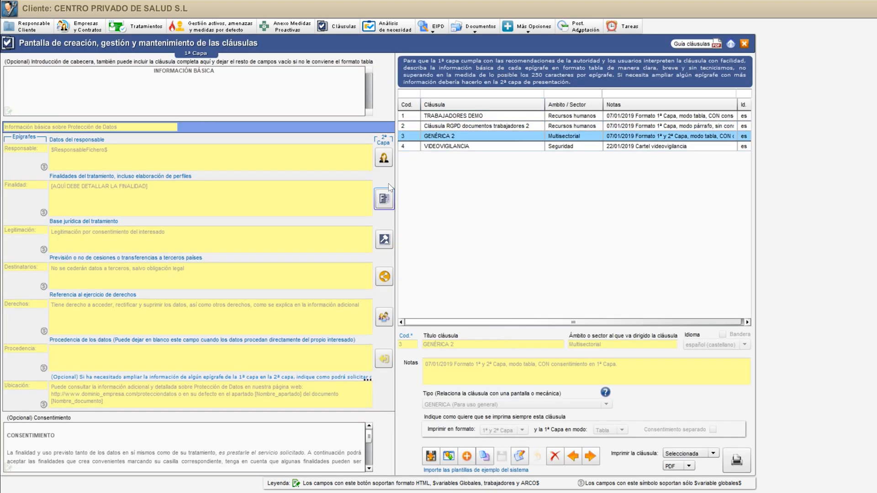
# View the second-layer Legitimación text of GENÉRICA 2 and its list of legal-basis options, and close the window
pyautogui.click(383, 241)
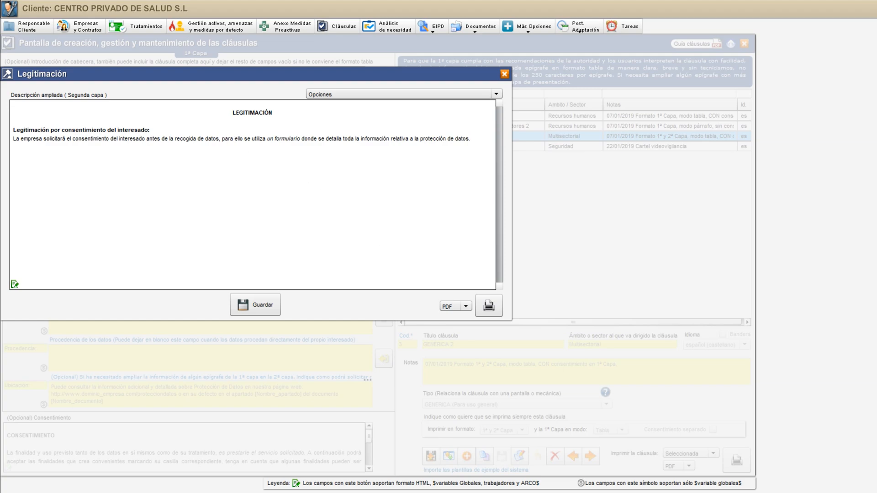
pyautogui.click(320, 95)
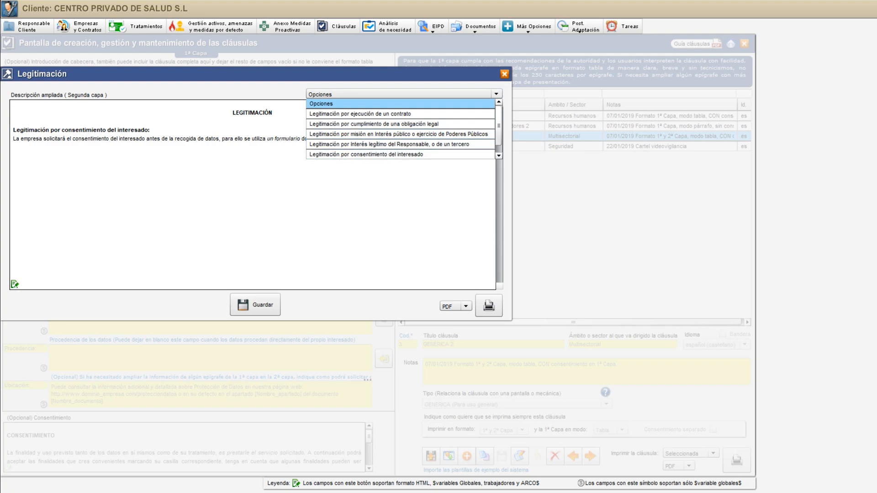
pyautogui.click(337, 180)
pyautogui.click(504, 73)
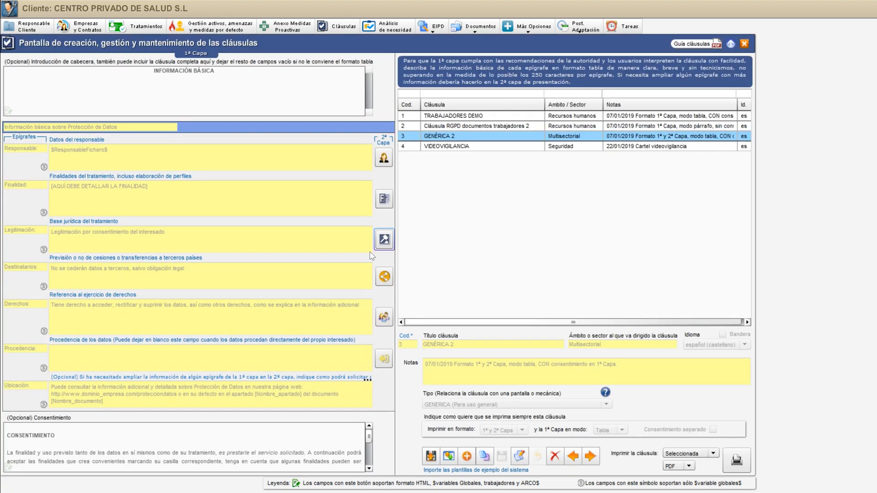
# View the second-layer Destinatarios text of GENÉRICA 2 with its Cesiones and Transferencias options, and close the window
pyautogui.click(384, 277)
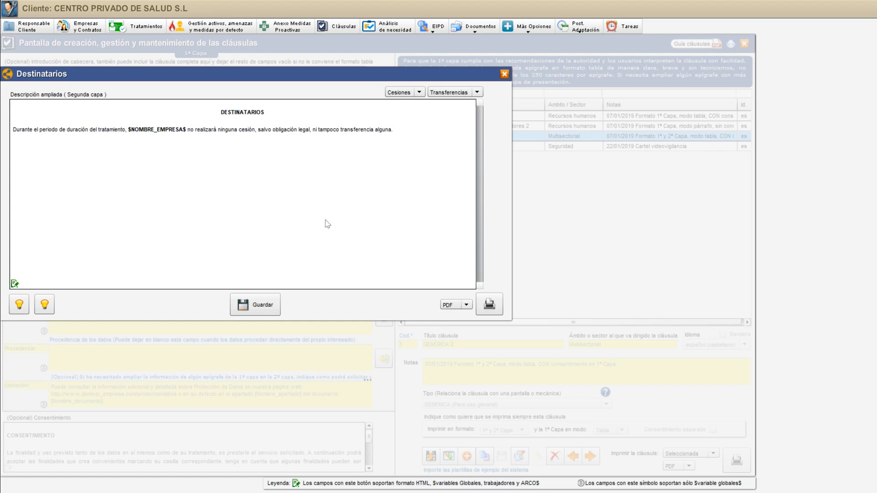
pyautogui.click(420, 92)
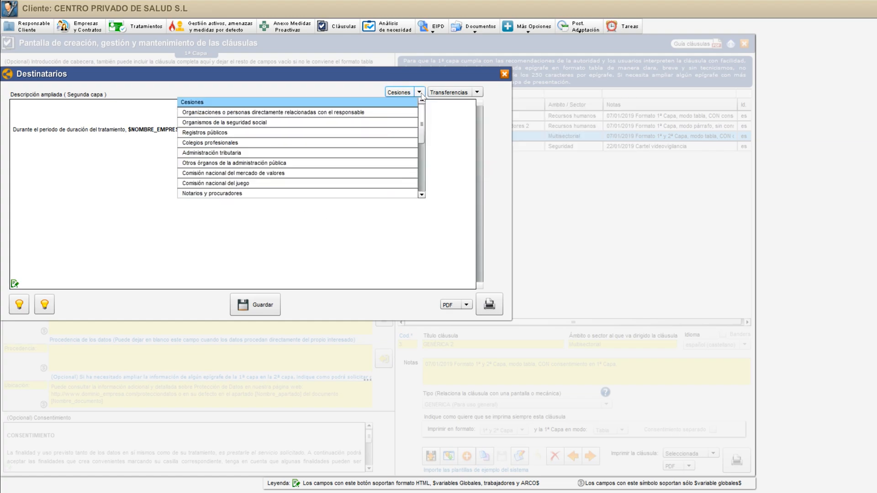
pyautogui.click(468, 93)
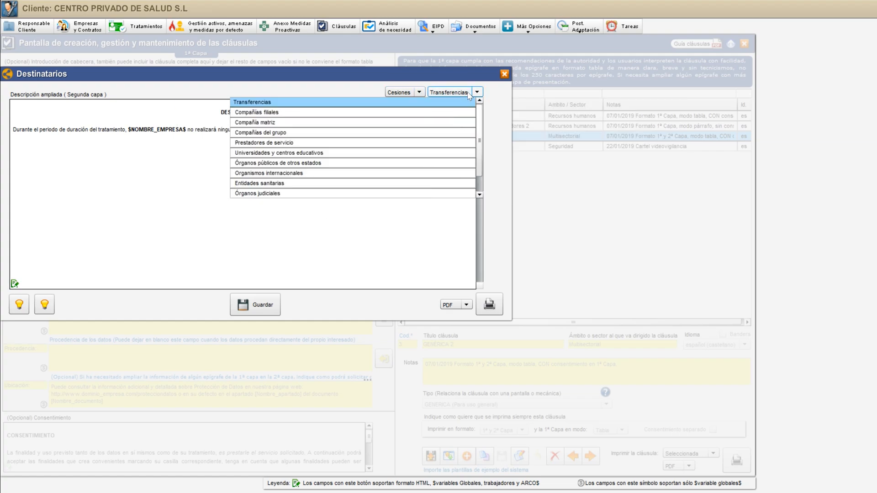
pyautogui.click(104, 272)
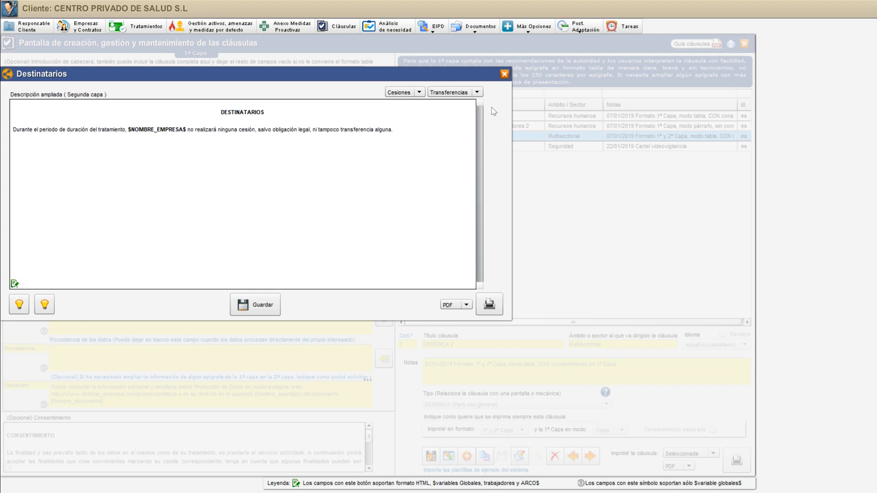
pyautogui.click(504, 73)
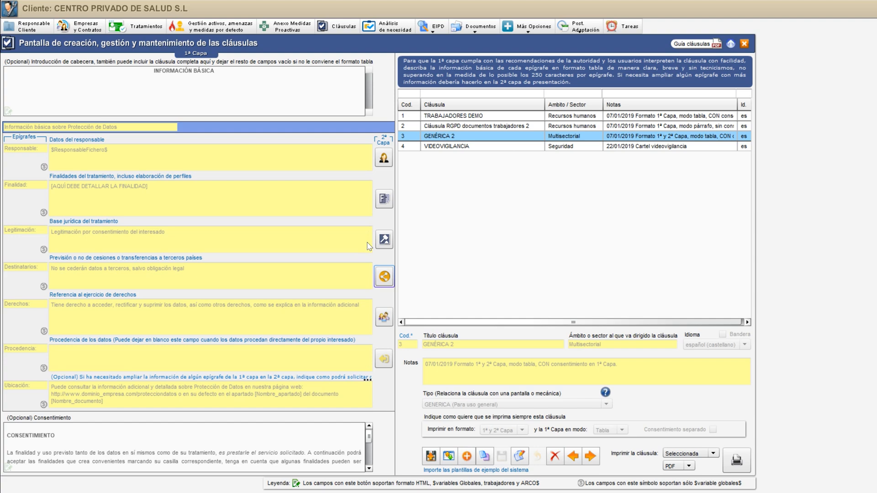
# Copy the main address from the available ARCO addresses into the second-layer Derechos text of GENÉRICA 2, and close the window without saving
pyautogui.click(386, 315)
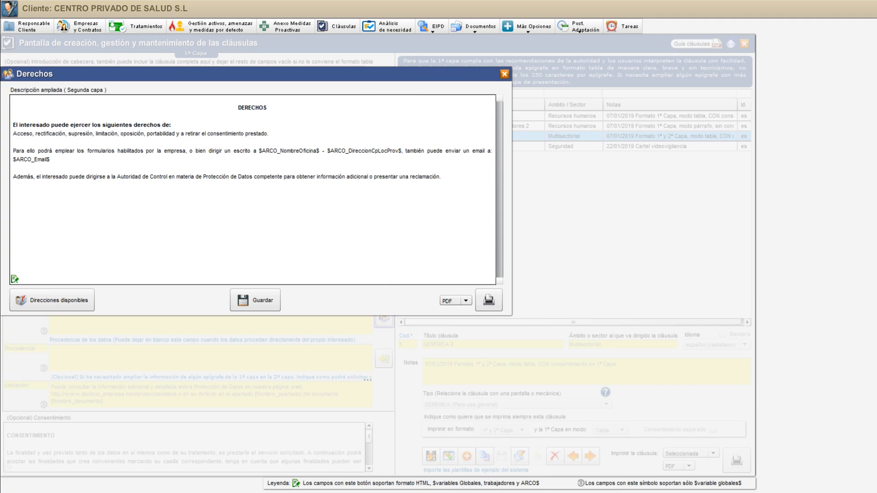
pyautogui.click(73, 300)
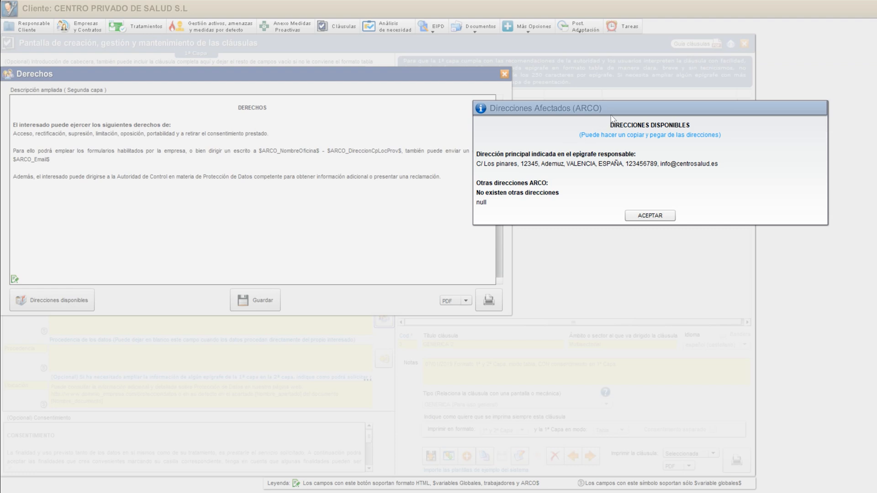
pyautogui.moveTo(622, 113); pyautogui.dragTo(343, 119)
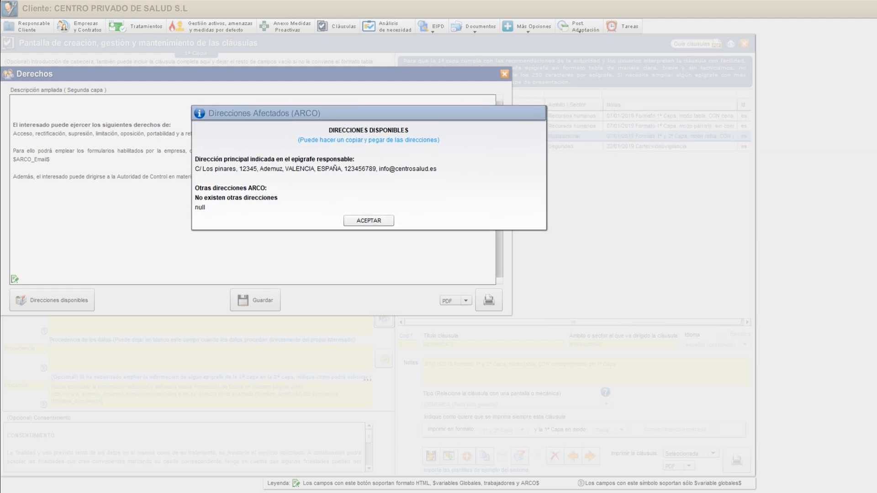
pyautogui.moveTo(195, 168); pyautogui.dragTo(437, 169)
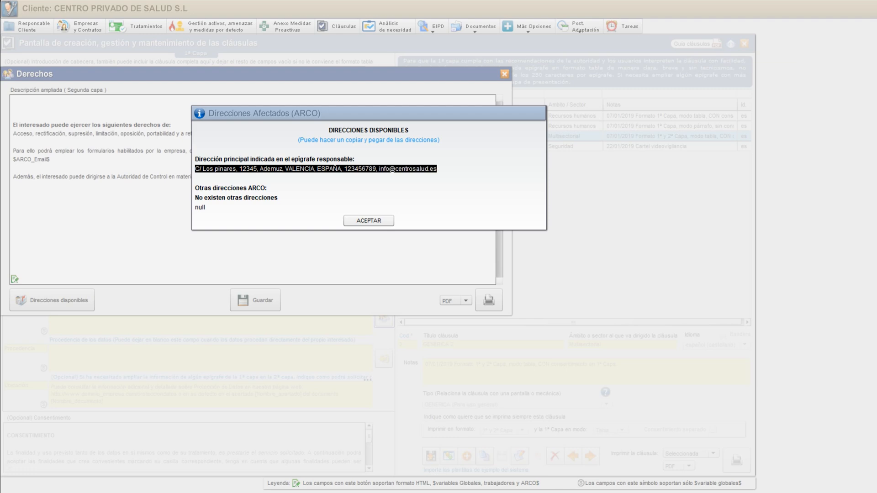
pyautogui.rightClick(350, 172)
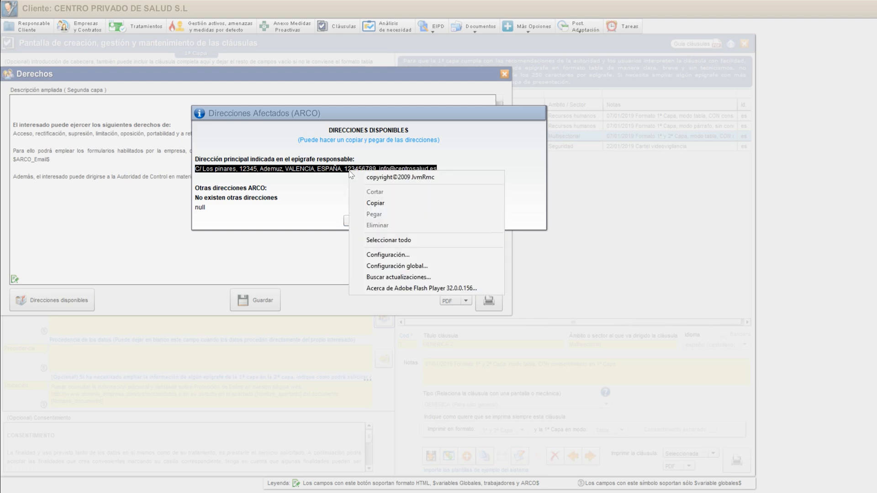
pyautogui.click(377, 202)
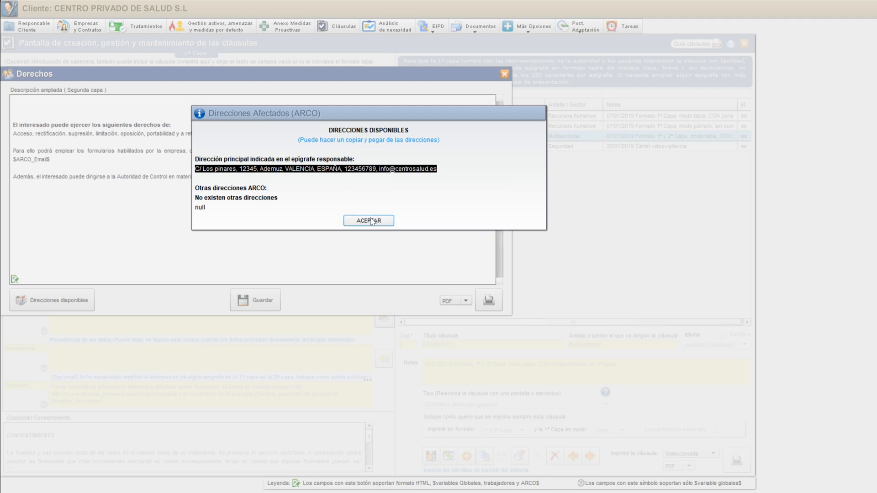
pyautogui.click(370, 221)
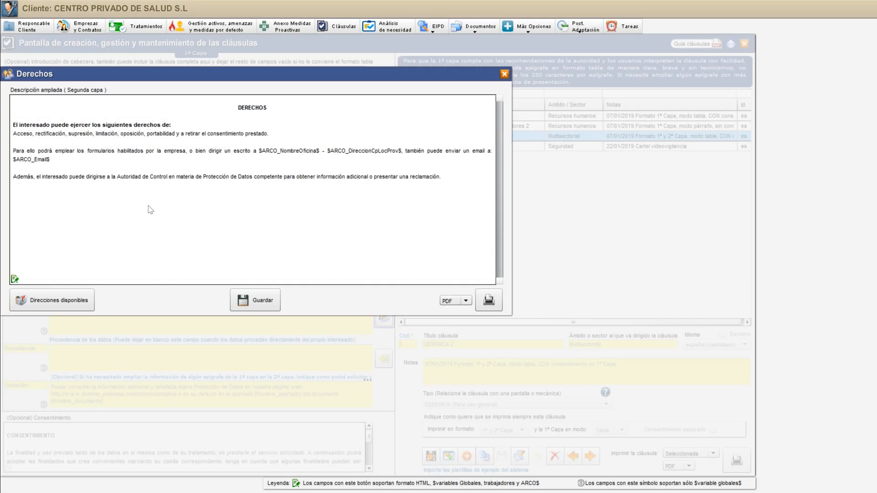
pyautogui.hotkey('ctrl', 'v')
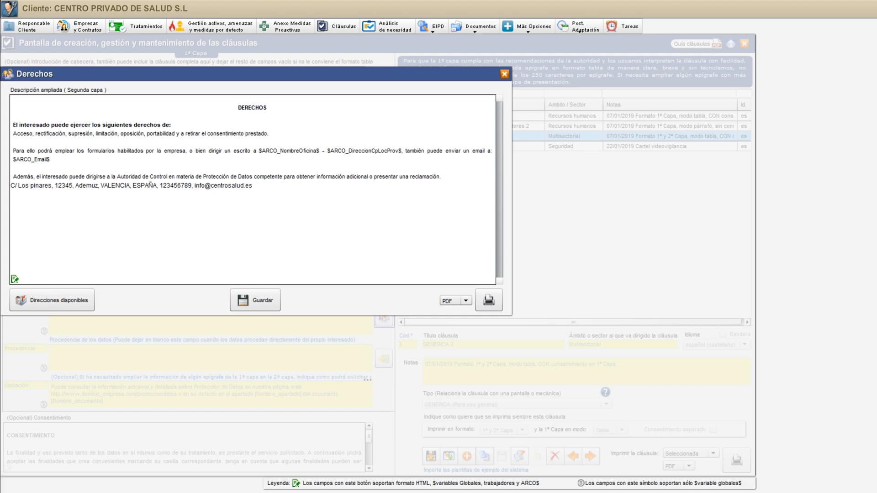
pyautogui.click(504, 74)
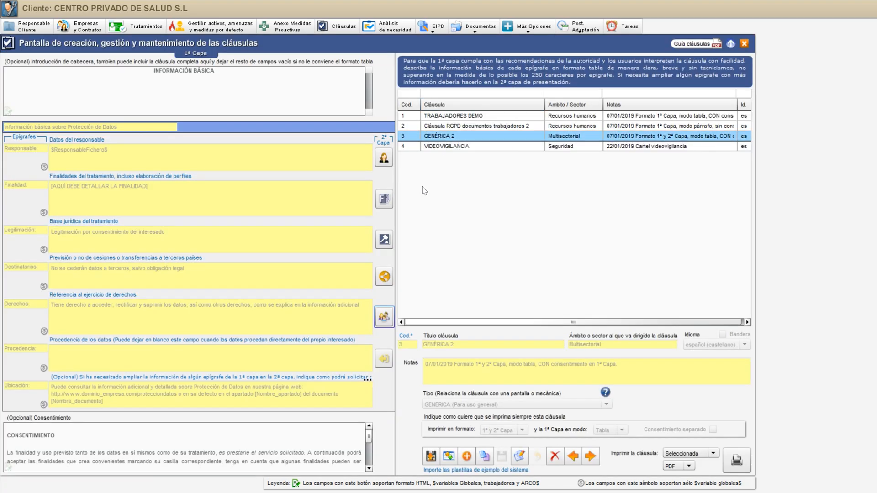
# Insert the example text into the second-layer Procedencia description of GENÉRICA 2, and close the window without saving
pyautogui.click(385, 359)
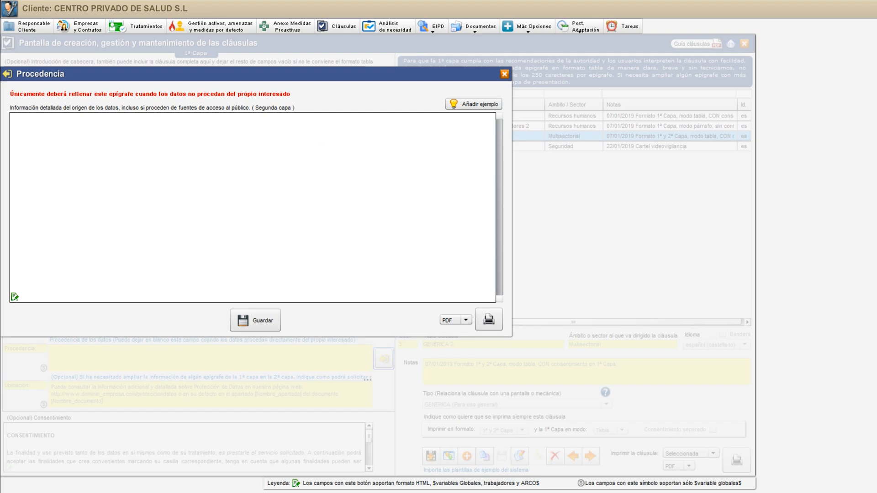
pyautogui.click(352, 158)
pyautogui.click(472, 105)
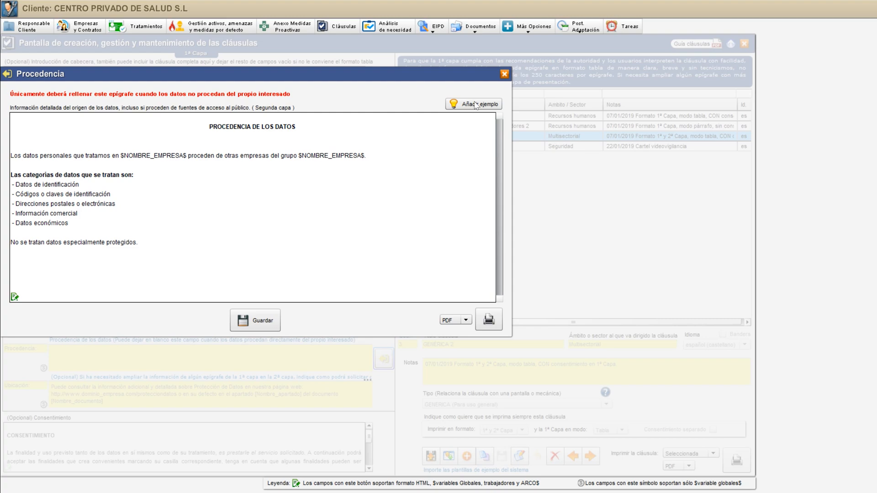
pyautogui.click(504, 74)
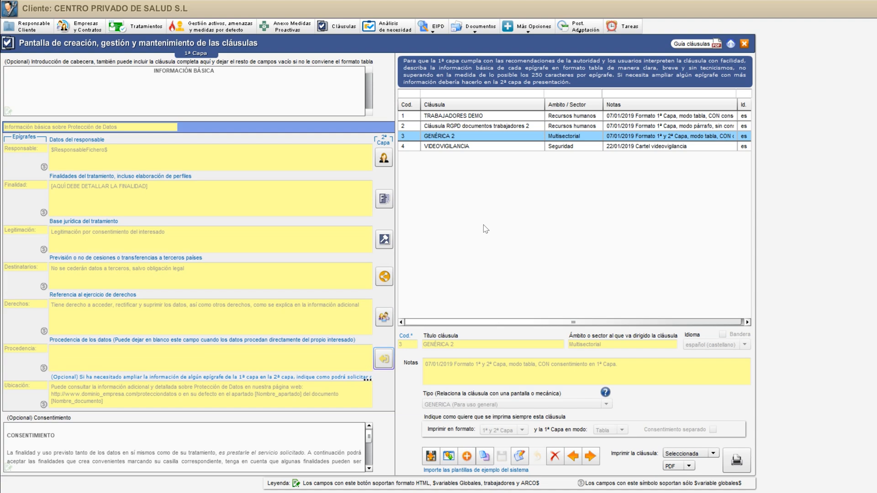
# Save a copy of the clause TRABAJADORES DEMO to the consultant's templates
pyautogui.click(473, 120)
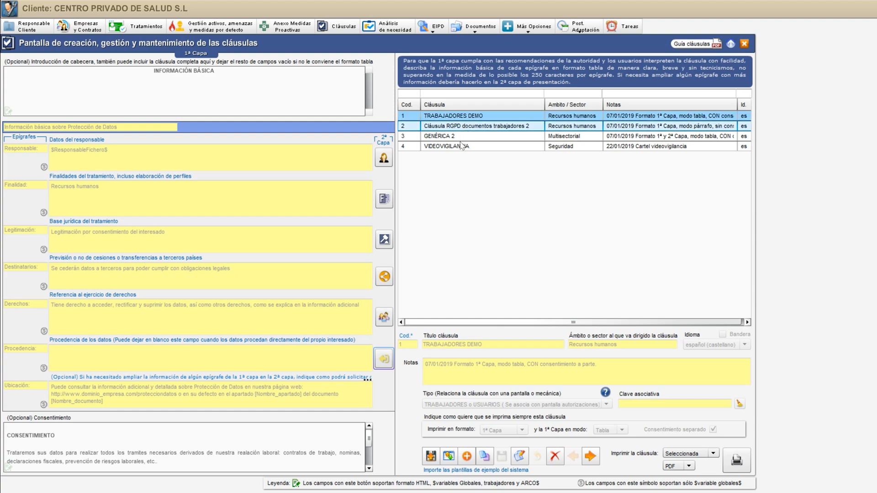
pyautogui.click(432, 459)
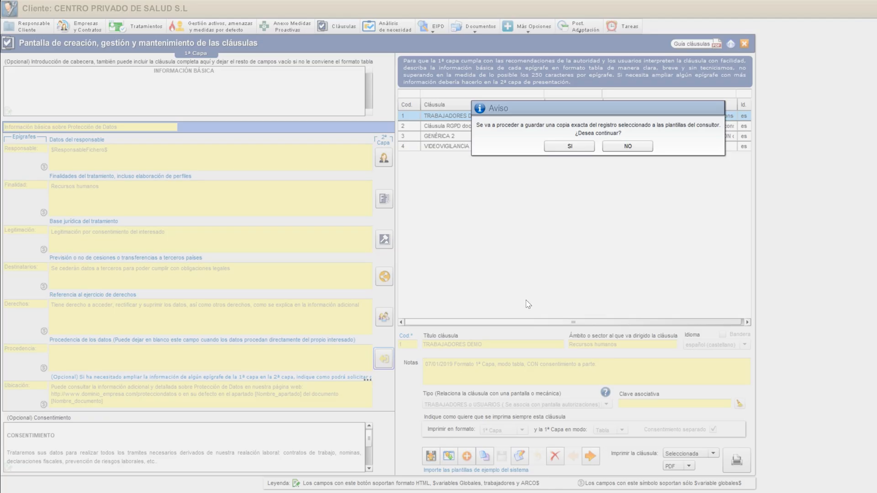
pyautogui.moveTo(516, 113); pyautogui.dragTo(335, 162)
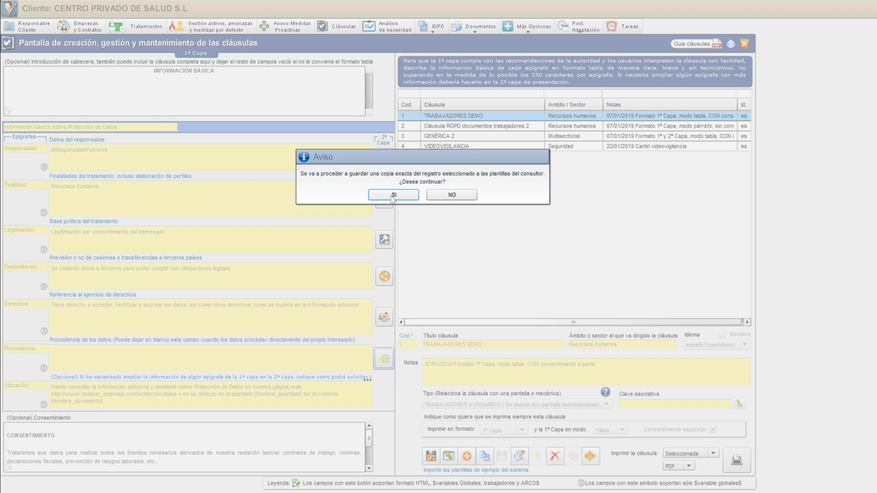
pyautogui.click(393, 195)
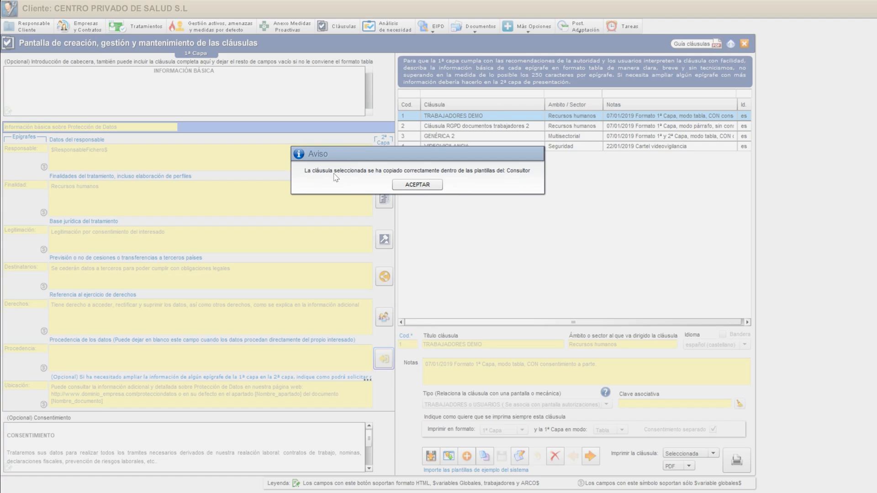
pyautogui.click(428, 187)
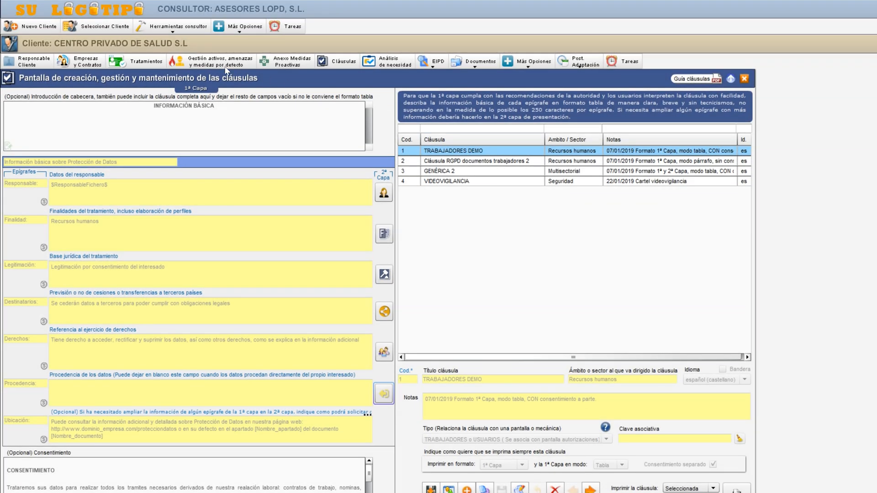
# View the copy of TRABAJADORES DEMO in the consultant's clause templates
pyautogui.click(170, 29)
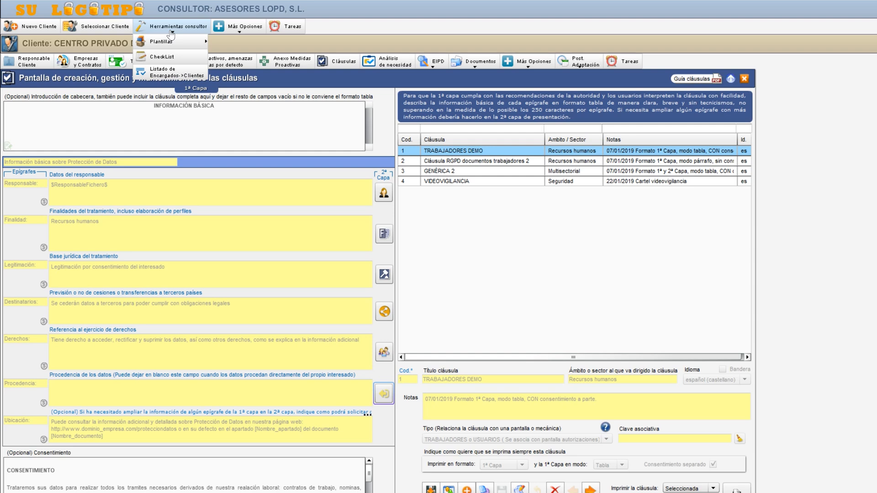
pyautogui.moveTo(171, 42)
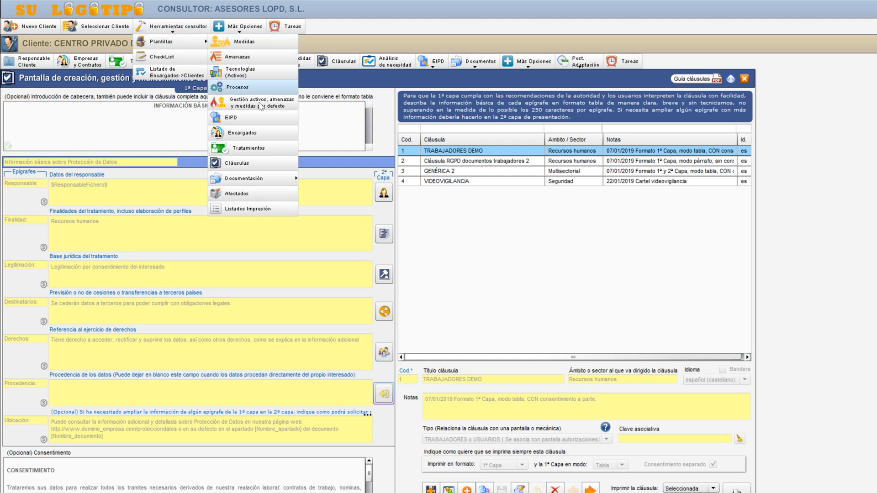
pyautogui.click(240, 163)
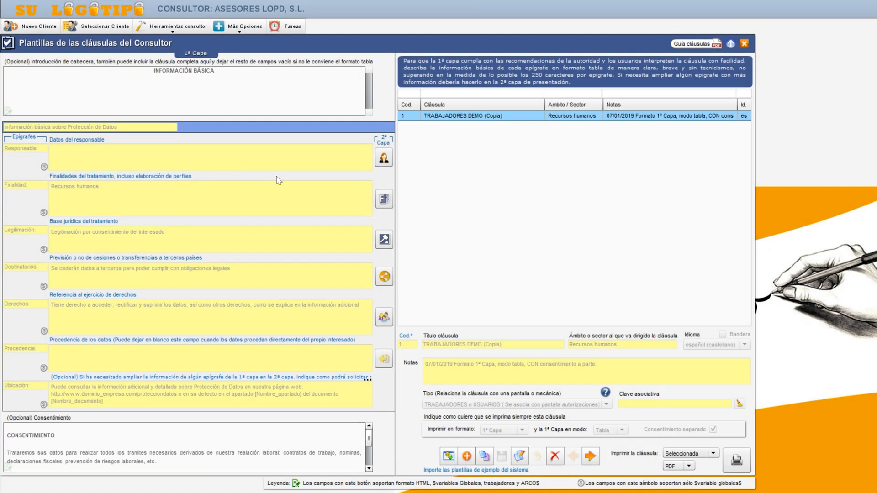
pyautogui.click(474, 118)
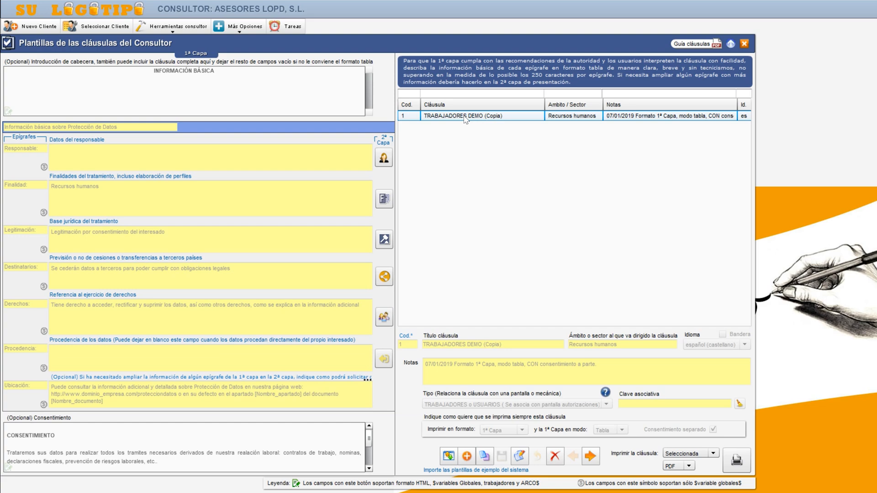
# Reopen the client CENTRO PRIVADO DE SALUD S.L and return to its clause management screen
pyautogui.click(110, 30)
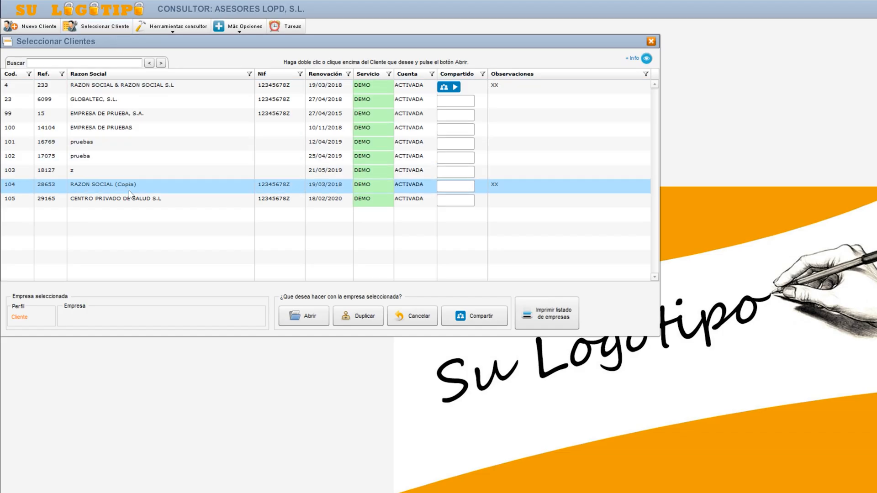
pyautogui.click(132, 202)
pyautogui.doubleClick(132, 201)
pyautogui.click(335, 65)
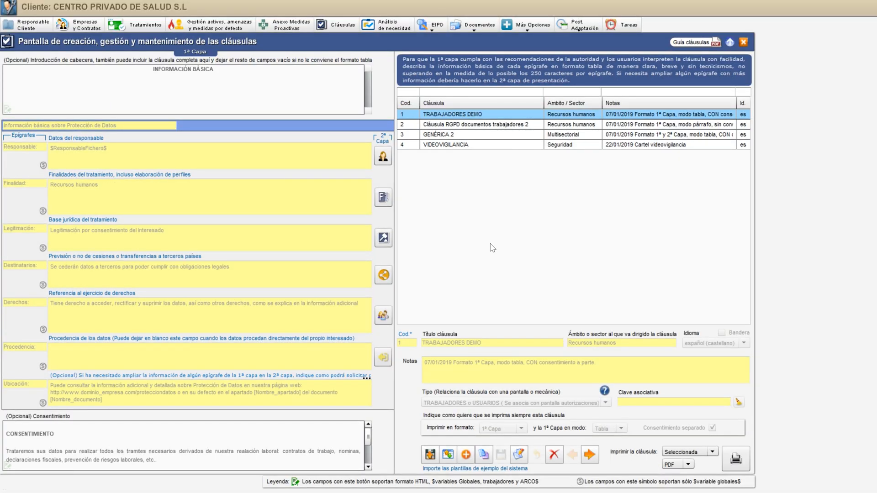
# View the consultant's clause templates available for import into this client, and close the list without selecting any
pyautogui.click(448, 456)
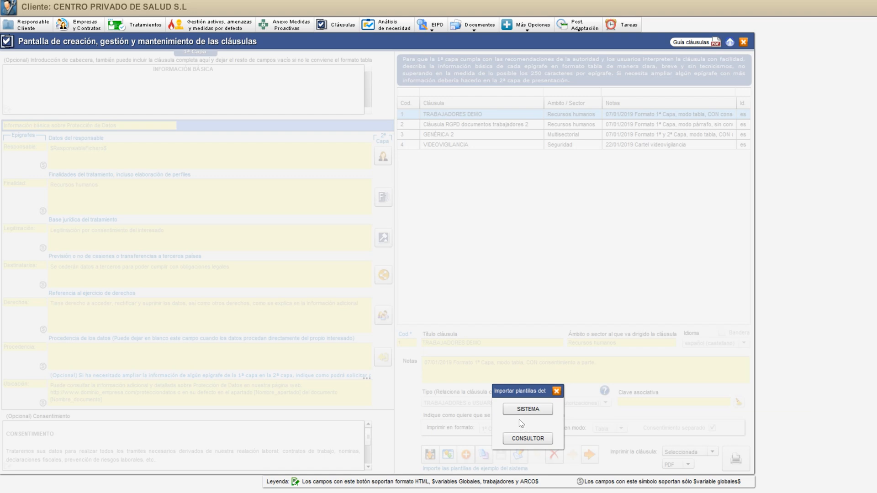
pyautogui.click(526, 439)
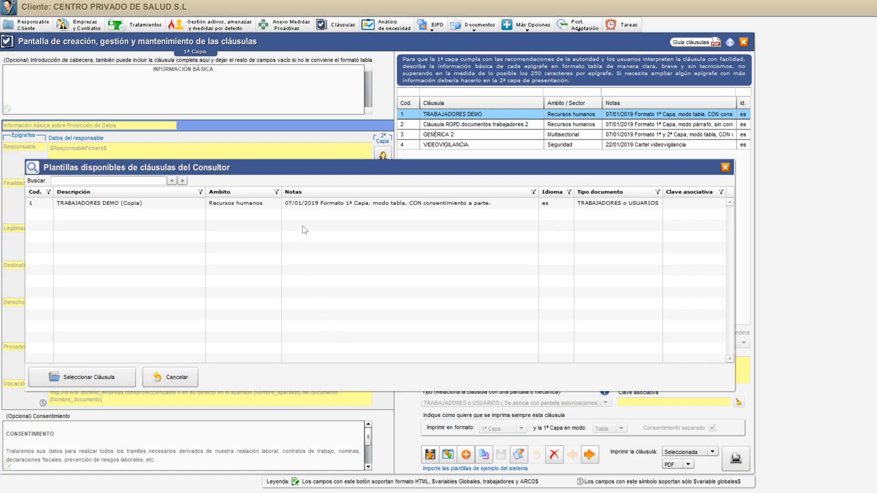
pyautogui.click(296, 210)
pyautogui.click(725, 167)
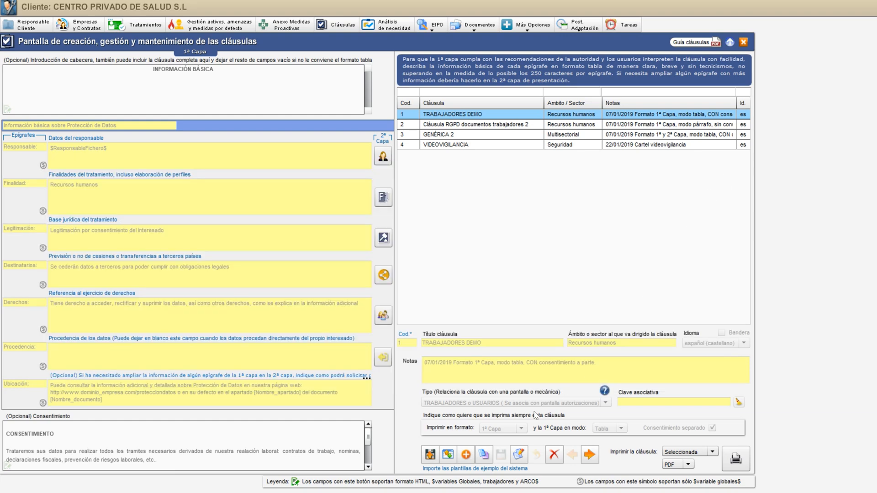
# Review the system's clause templates available for import, including TRABAJADORES TIPO GENERICA and CURRICULUM VITAE, and close the list without selecting any
pyautogui.click(448, 454)
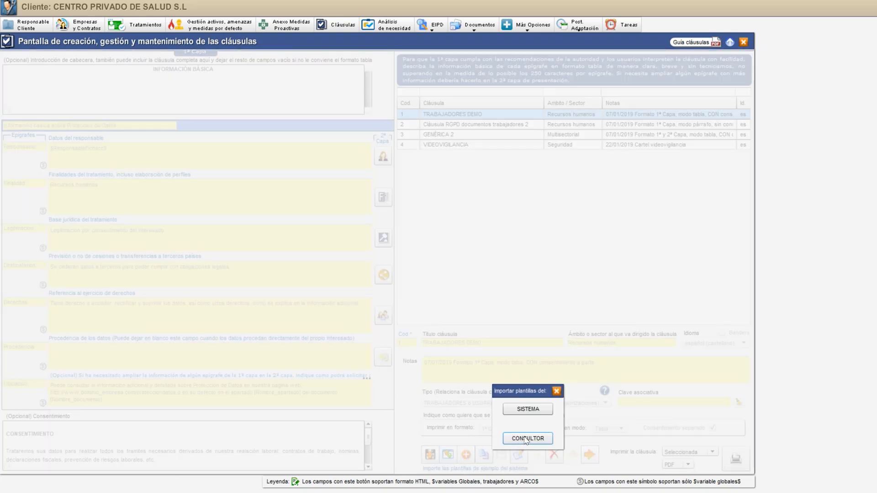
pyautogui.click(531, 409)
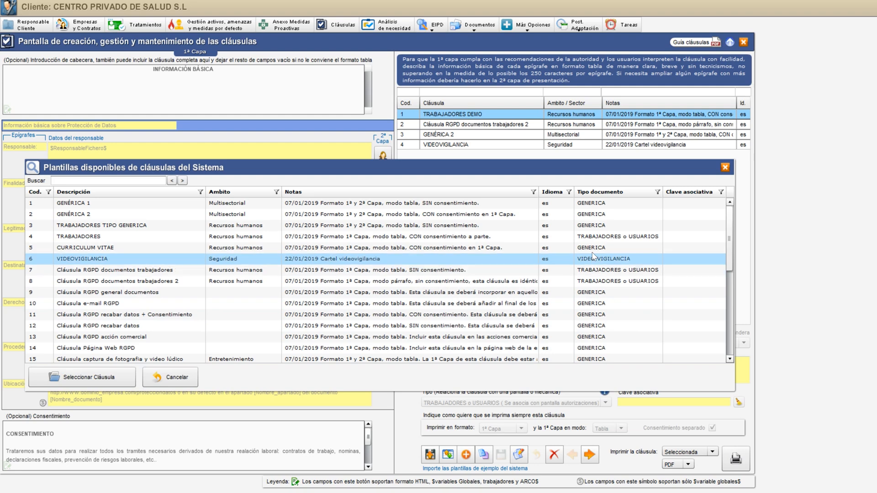
pyautogui.moveTo(731, 226)
pyautogui.mouseDown()
pyautogui.moveTo(738, 316)
pyautogui.moveTo(728, 284)
pyautogui.moveTo(729, 220)
pyautogui.mouseUp()
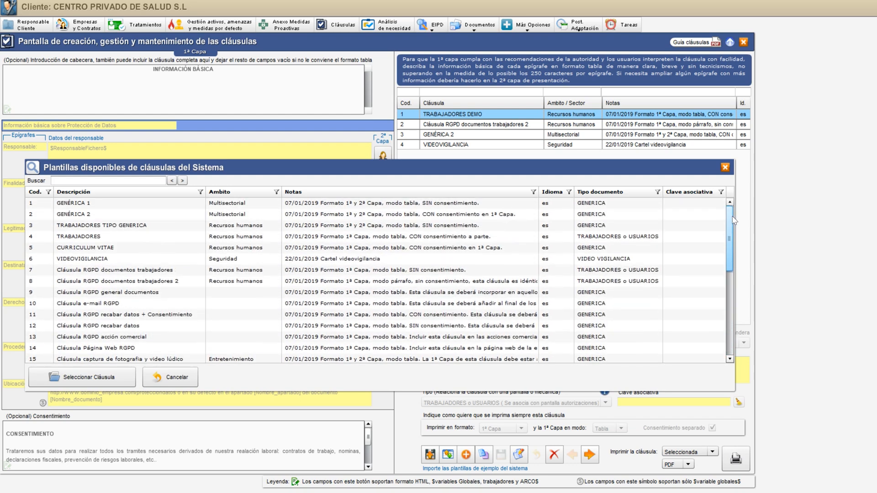
pyautogui.click(144, 226)
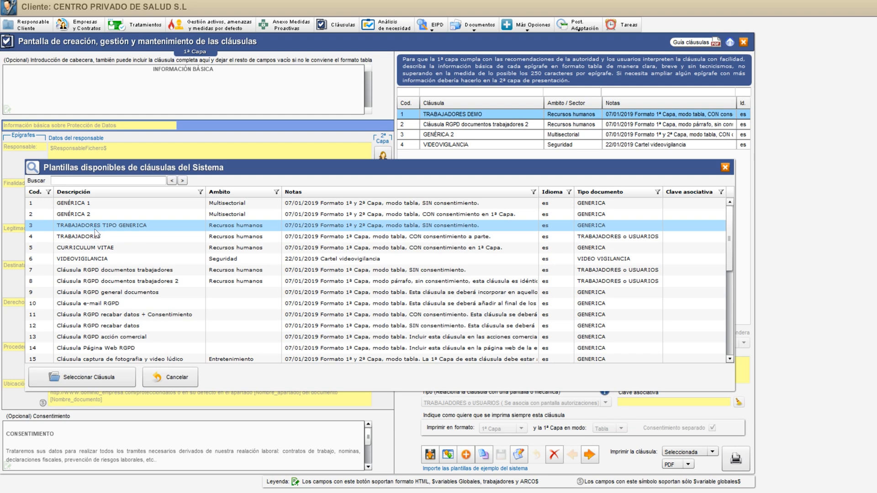
pyautogui.click(116, 248)
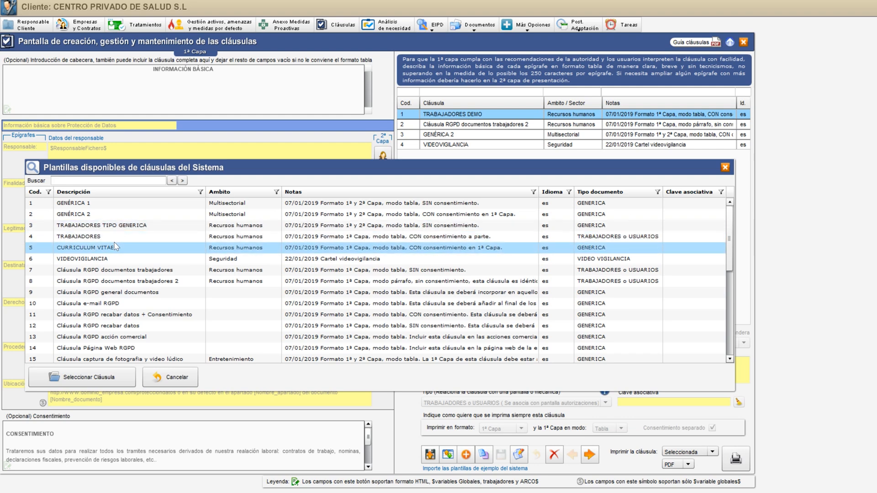
pyautogui.click(116, 241)
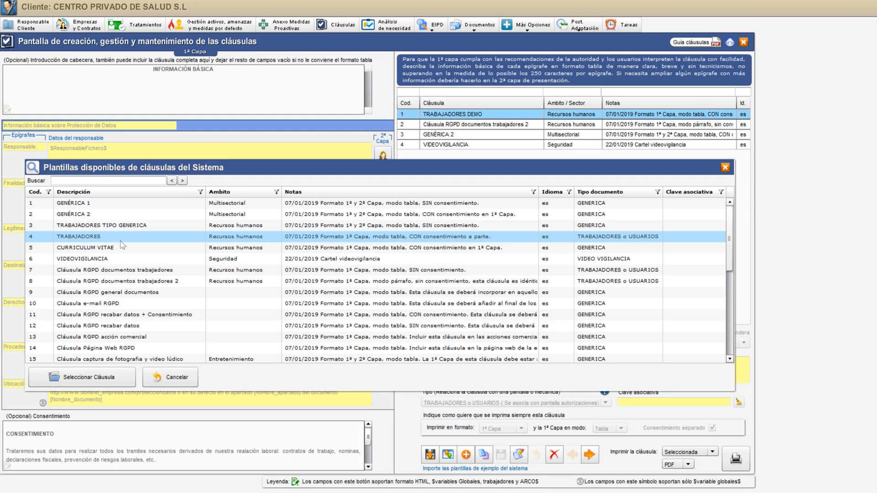
pyautogui.click(726, 167)
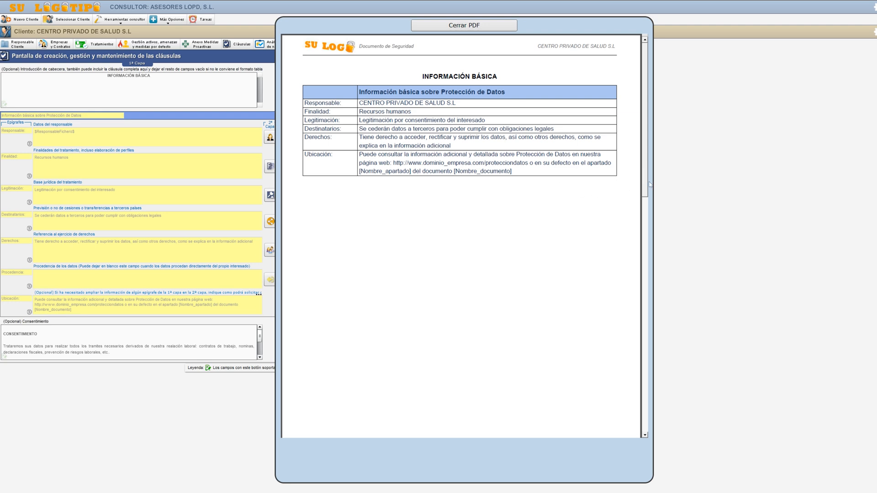
# Examine the consent section and its worker name and DNI variables in the TRABAJADORES DEMO PDF, and close the document
pyautogui.moveTo(644, 185); pyautogui.dragTo(649, 367)
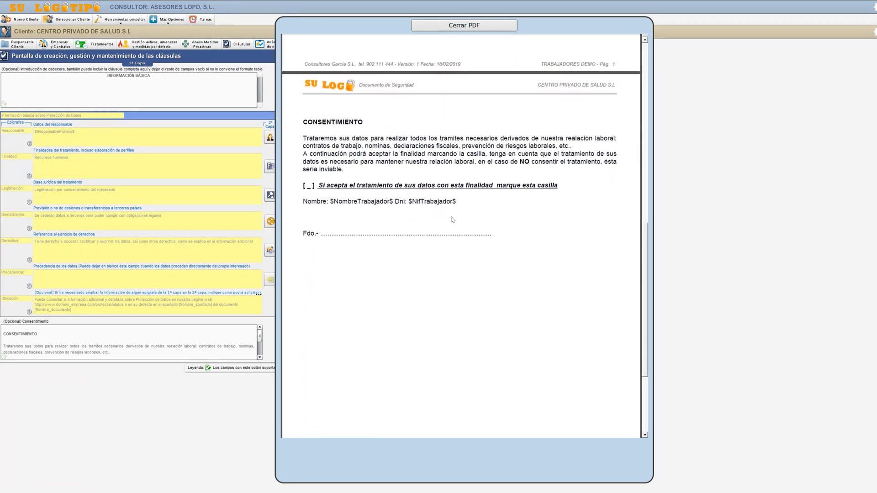
pyautogui.moveTo(330, 201); pyautogui.dragTo(452, 201)
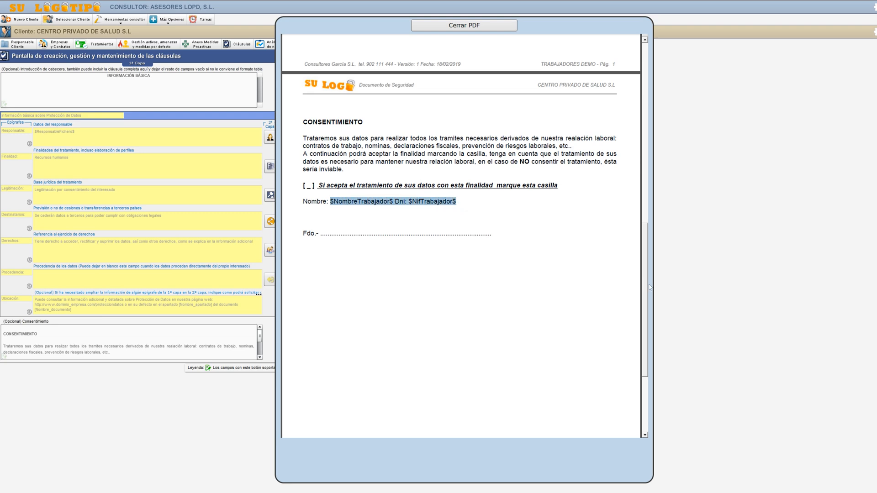
pyautogui.moveTo(646, 292); pyautogui.dragTo(669, 260)
pyautogui.click(463, 269)
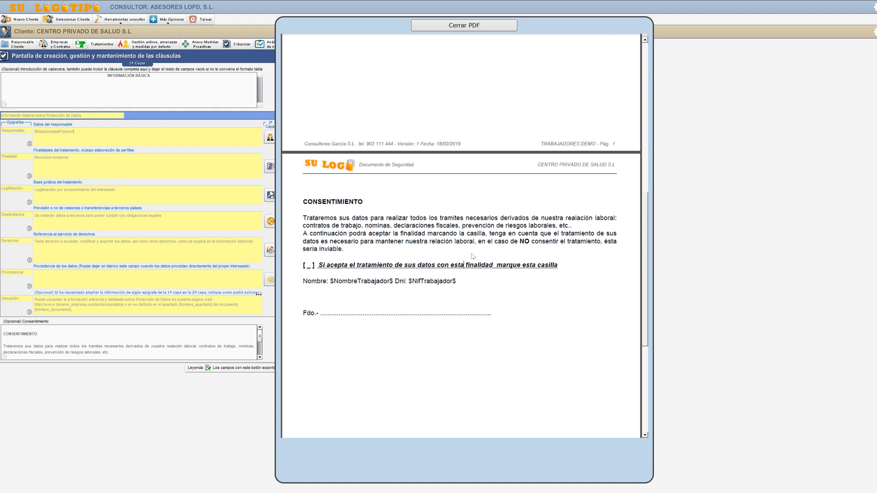
pyautogui.click(450, 27)
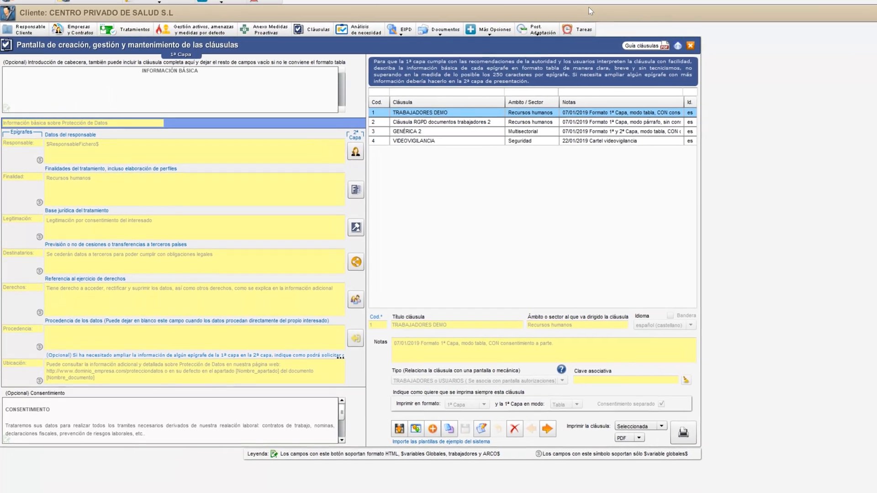
# Show the details of the clause Cláusula RGPD documentos trabajadores 2
pyautogui.click(497, 124)
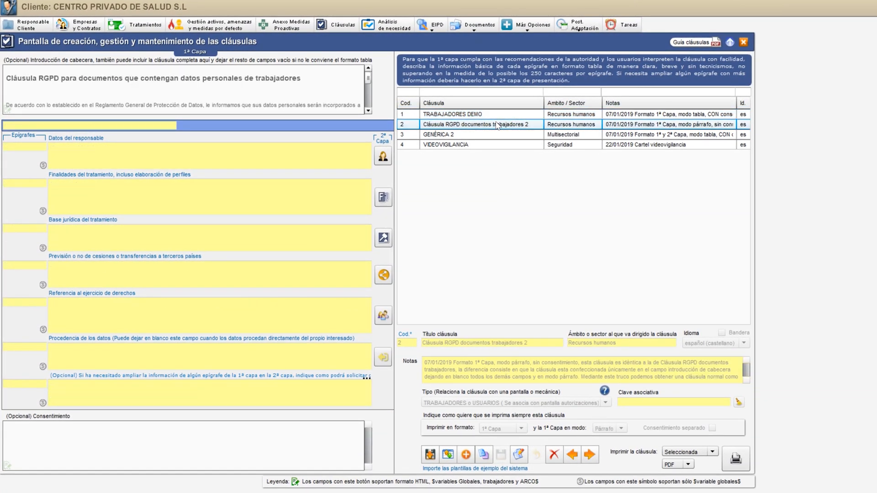
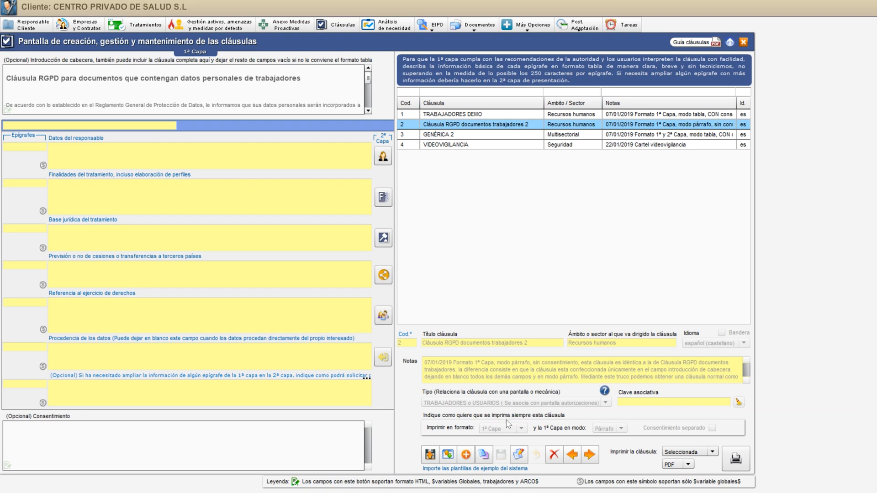
# Examine the header text and its ARCO and responsible-party variables in Cláusula RGPD documentos trabajadores 2 in edit mode, and leave without saving
pyautogui.click(520, 456)
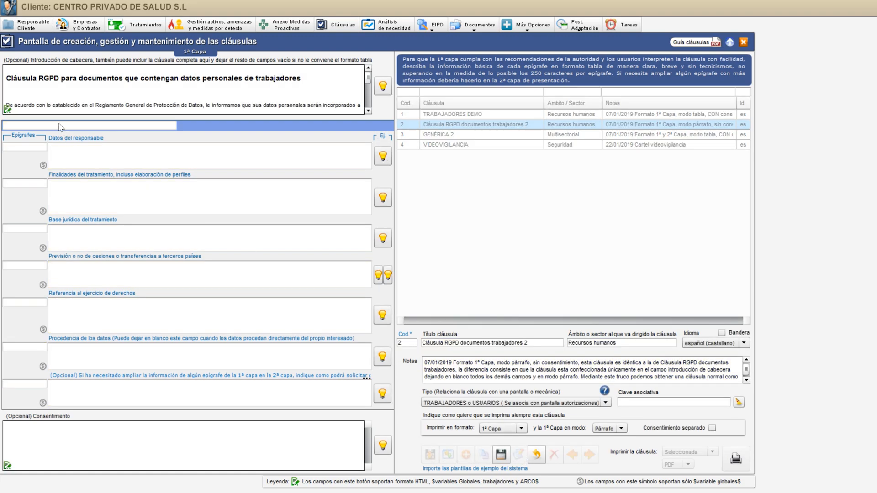
pyautogui.click(7, 110)
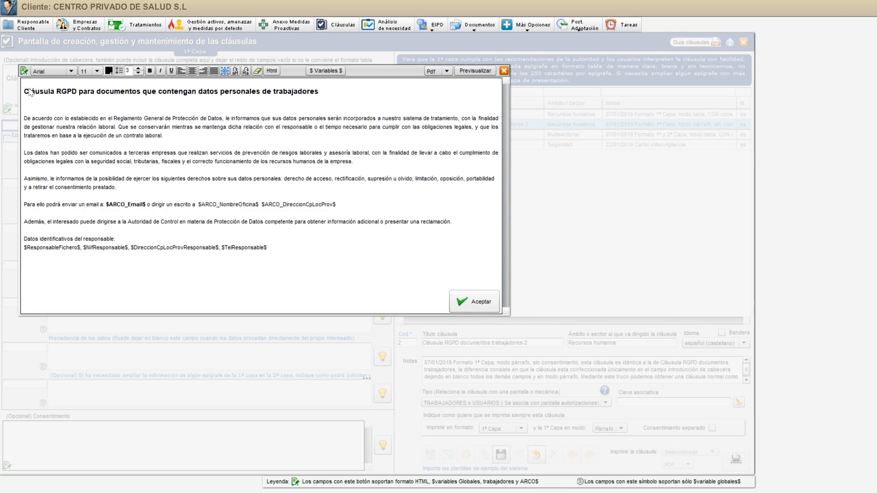
pyautogui.moveTo(24, 91); pyautogui.dragTo(267, 249)
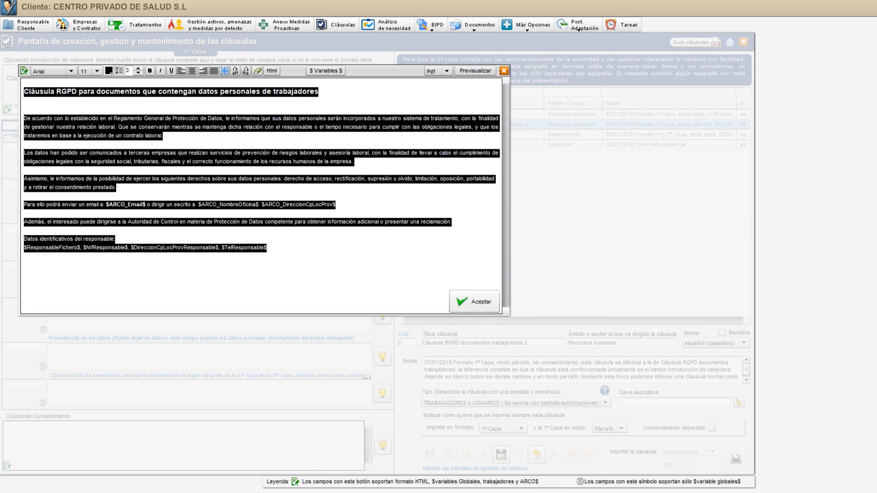
pyautogui.click(267, 248)
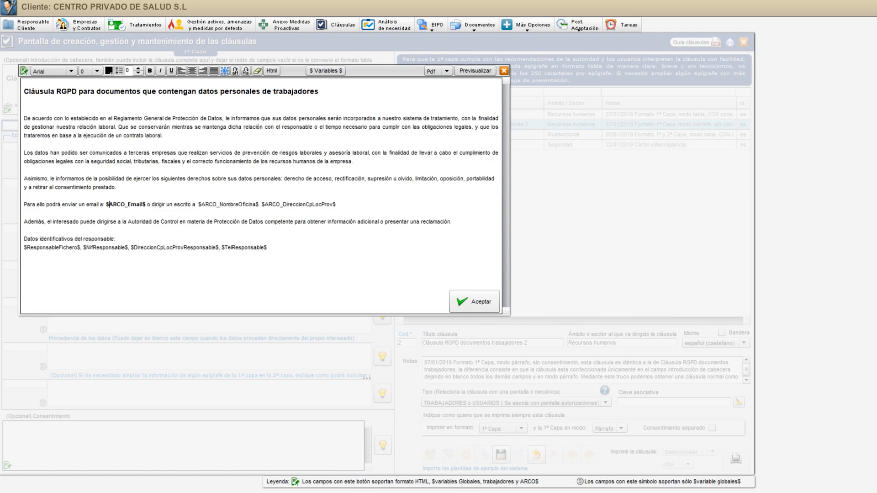
pyautogui.moveTo(109, 204); pyautogui.dragTo(322, 204)
pyautogui.moveTo(24, 248); pyautogui.dragTo(268, 248)
pyautogui.click(279, 257)
pyautogui.click(504, 70)
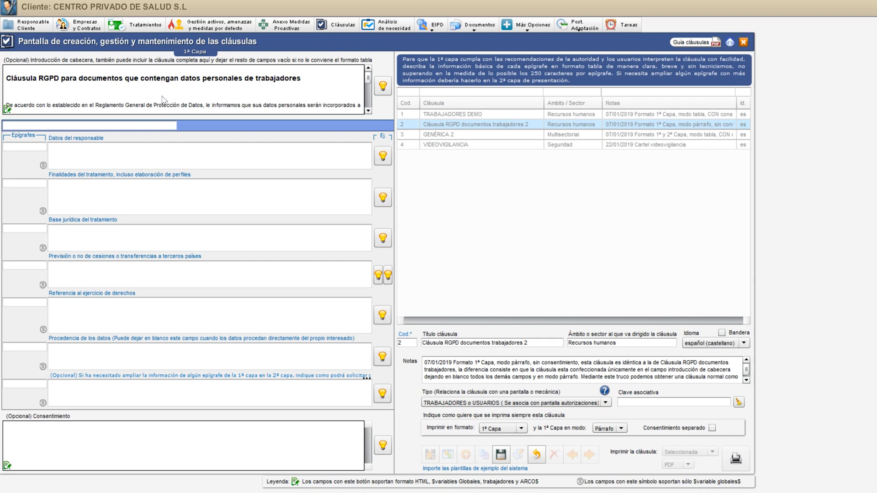
pyautogui.click(538, 456)
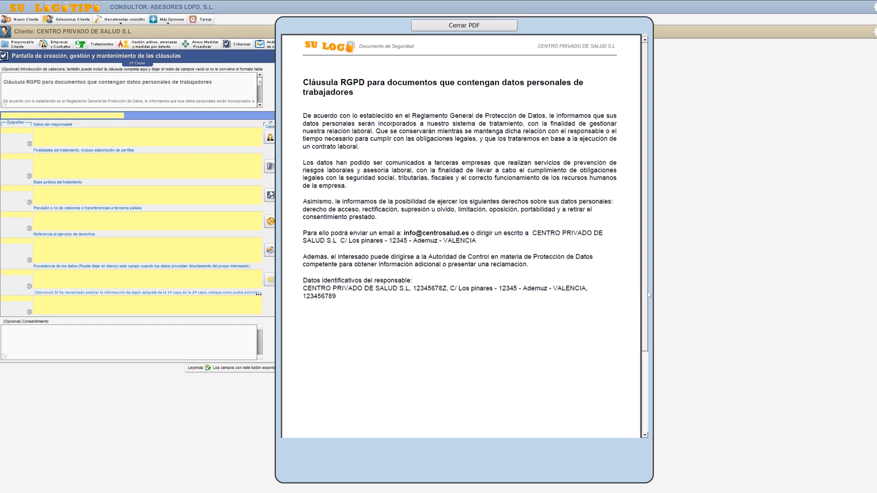
# Review the PDF of Cláusula RGPD documentos trabajadores 2 with its variables filled in, and close the document
pyautogui.moveTo(645, 293)
pyautogui.mouseDown()
pyautogui.moveTo(645, 350)
pyautogui.moveTo(645, 308)
pyautogui.mouseUp()
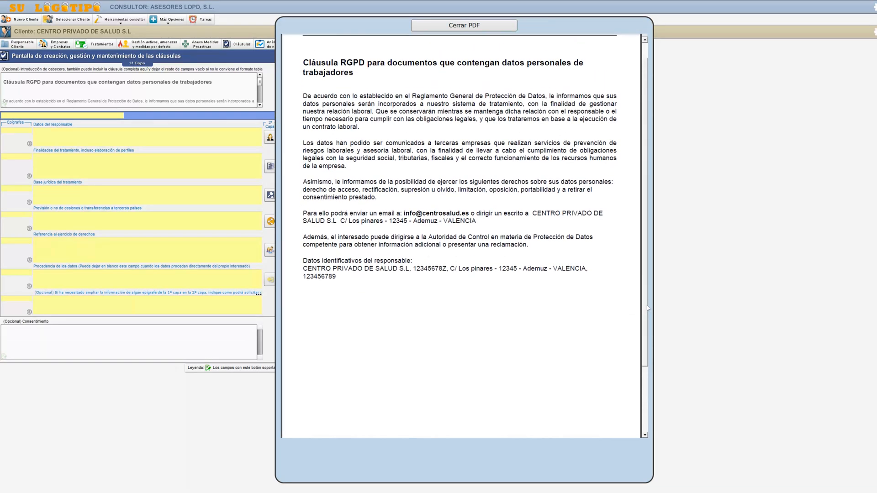
pyautogui.click(461, 26)
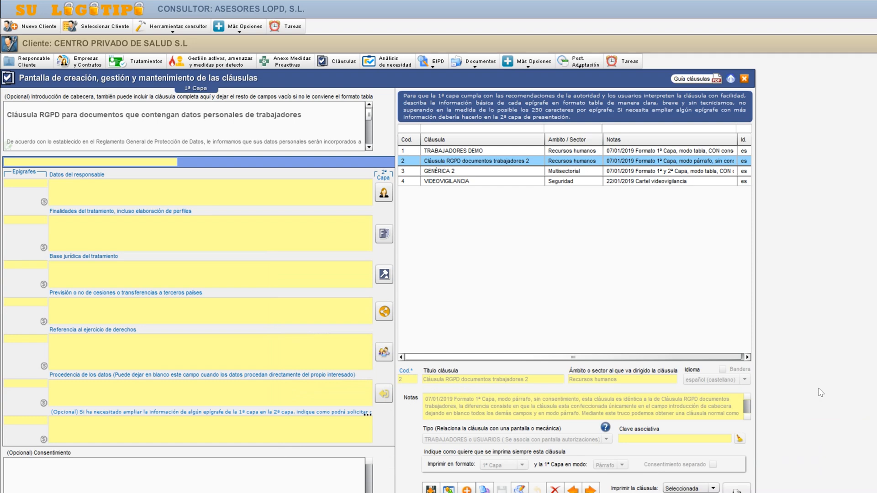
# Print the GENÉRICA 2 clause as PDF and examine its basic information table and consent section
pyautogui.click(591, 490)
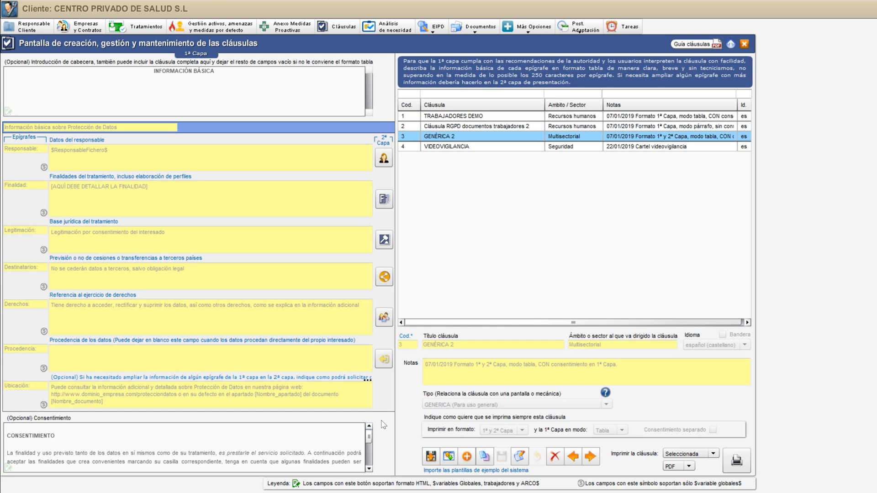
pyautogui.click(737, 460)
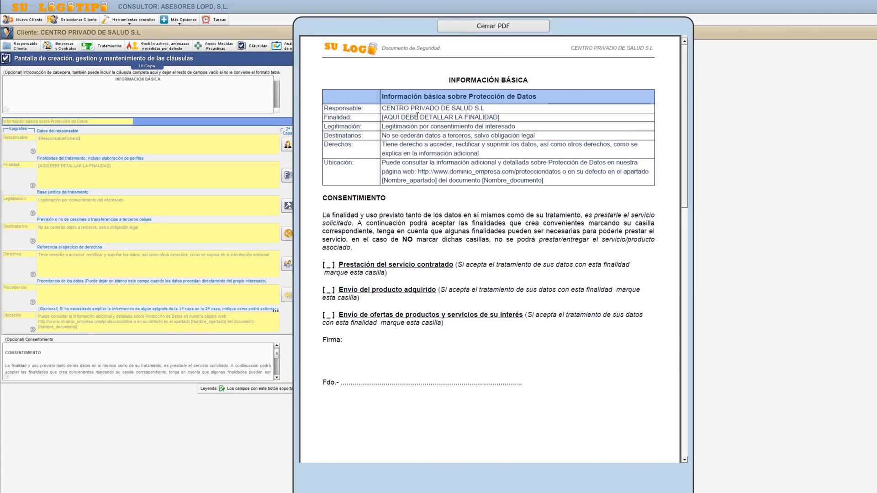
pyautogui.moveTo(432, 85); pyautogui.dragTo(544, 181)
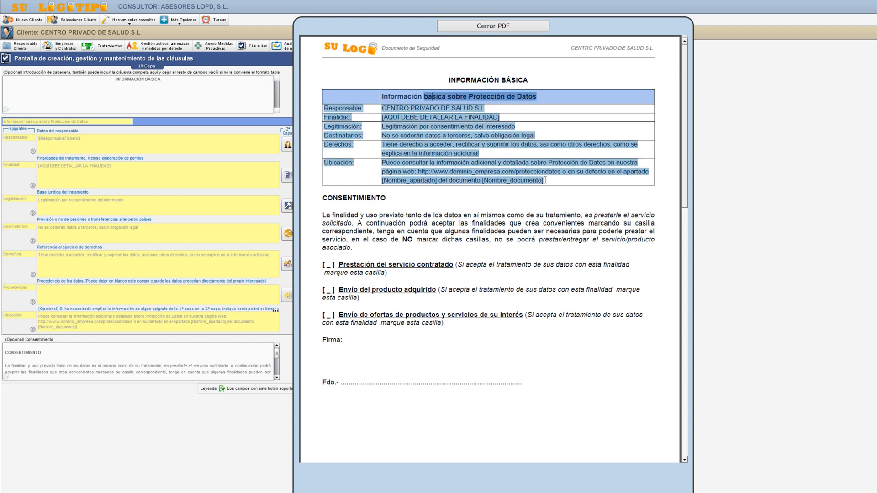
pyautogui.click(456, 209)
pyautogui.moveTo(321, 201); pyautogui.dragTo(518, 383)
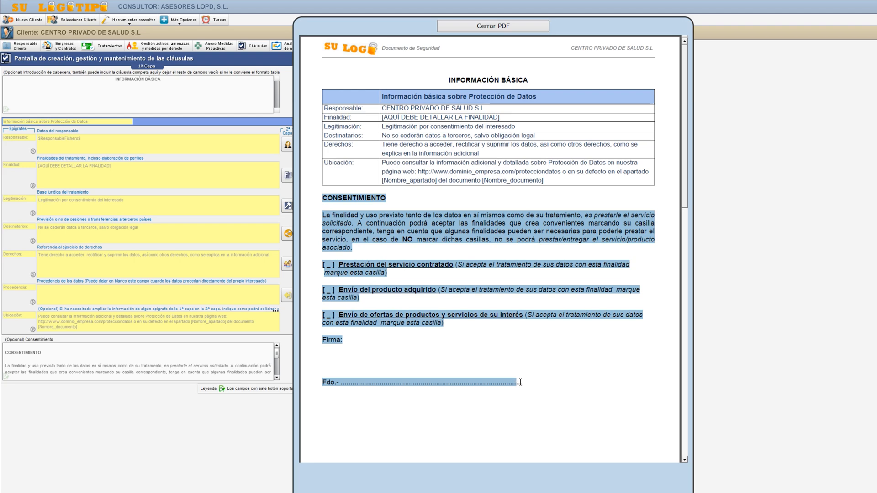
pyautogui.click(563, 350)
# Review the second-layer page of the GENÉRICA 2 PDF, from the responsible party's identity to the rights section, and close the document
pyautogui.scroll(-7, 566, 348)
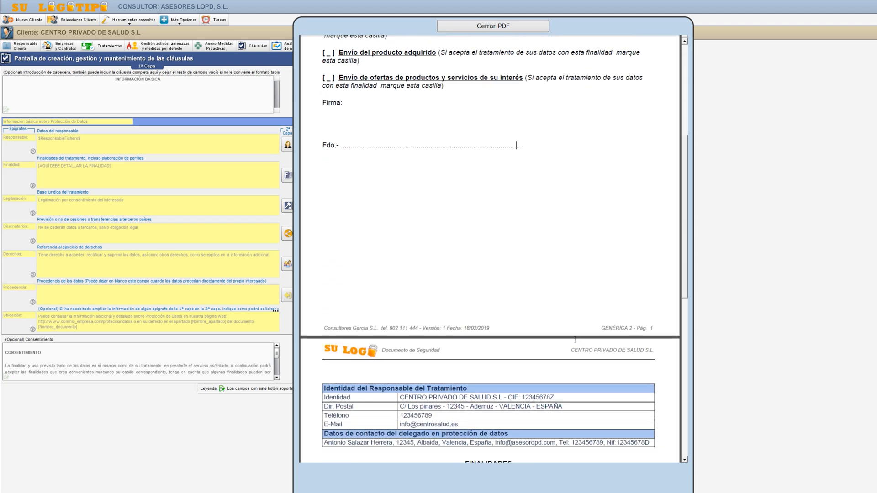
pyautogui.scroll(-4, 578, 341)
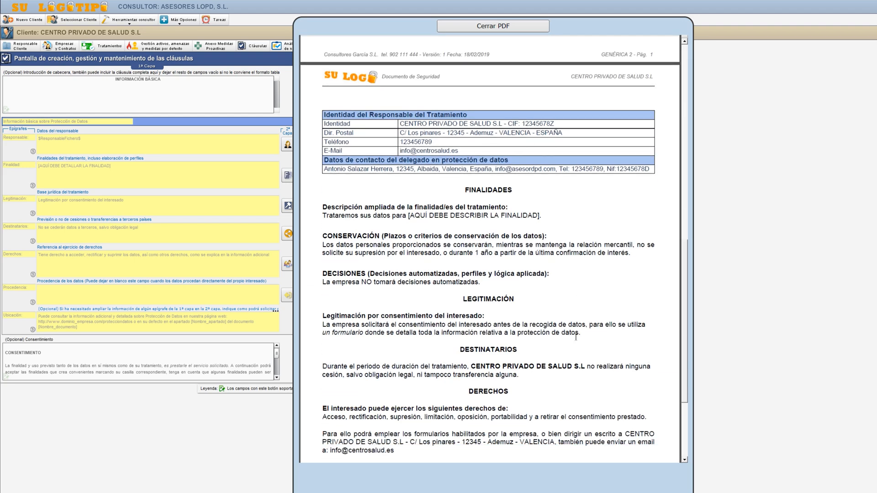
pyautogui.scroll(-1, 578, 337)
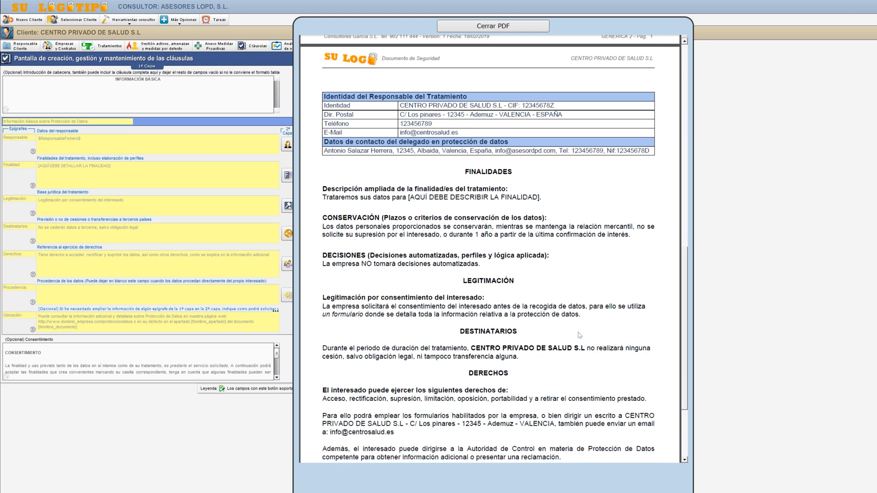
pyautogui.scroll(-1, 579, 333)
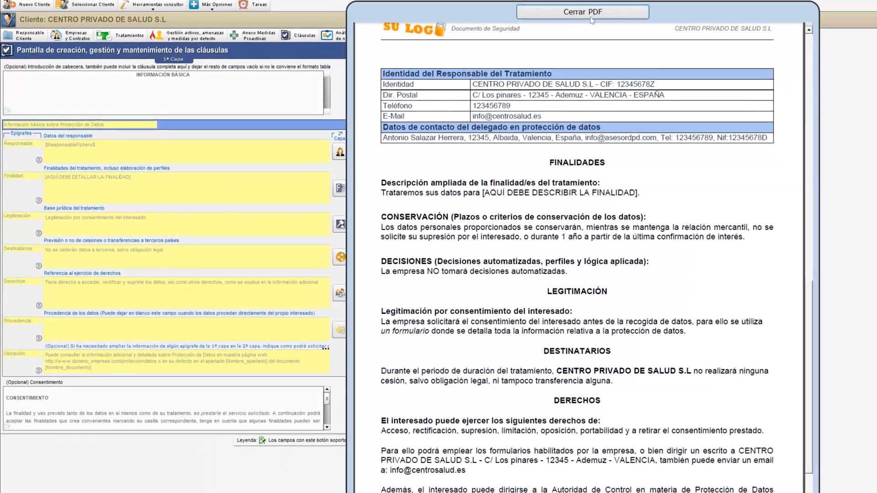
pyautogui.click(591, 14)
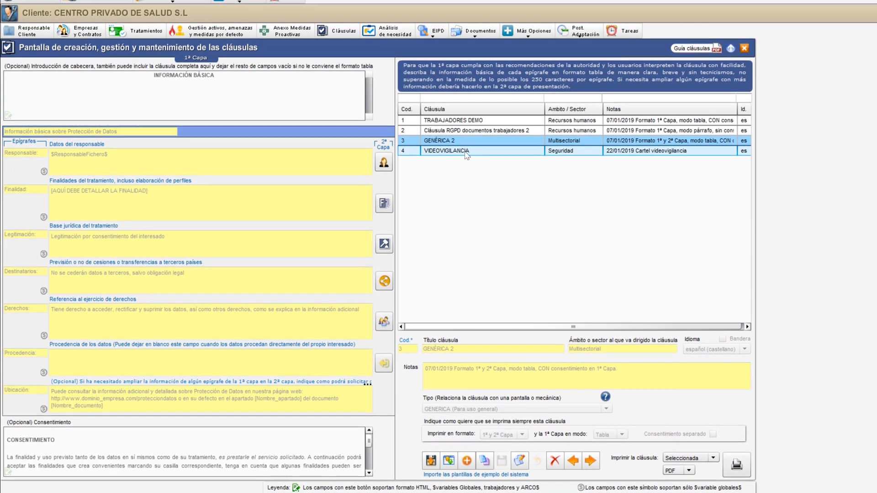
# Show the VIDEOVIGILANCIA clause, view its print format options in edit mode, and cancel the editing
pyautogui.click(465, 151)
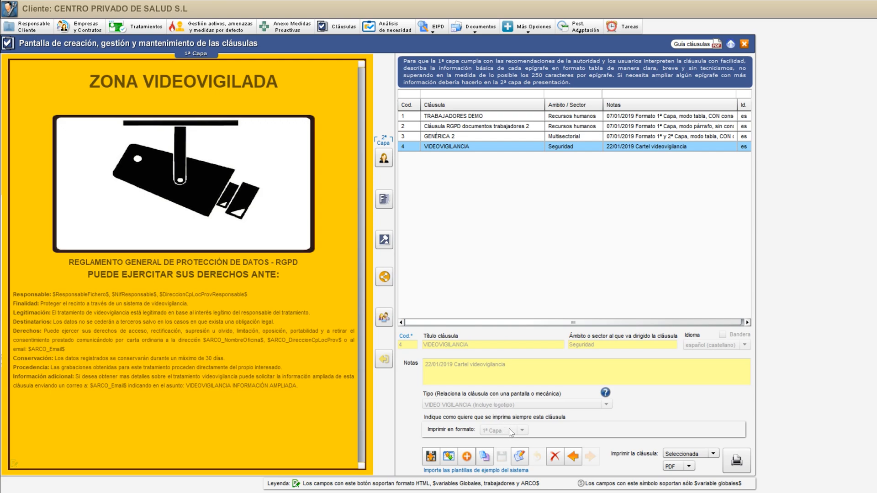
pyautogui.click(520, 456)
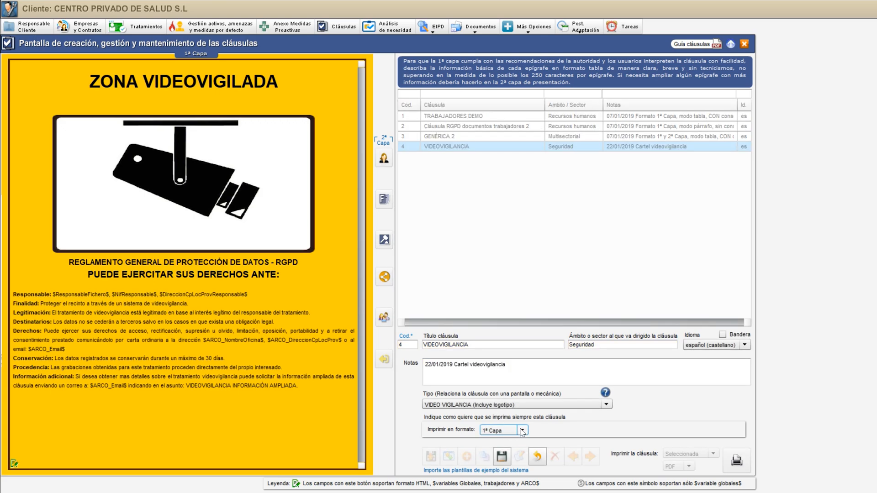
pyautogui.click(512, 430)
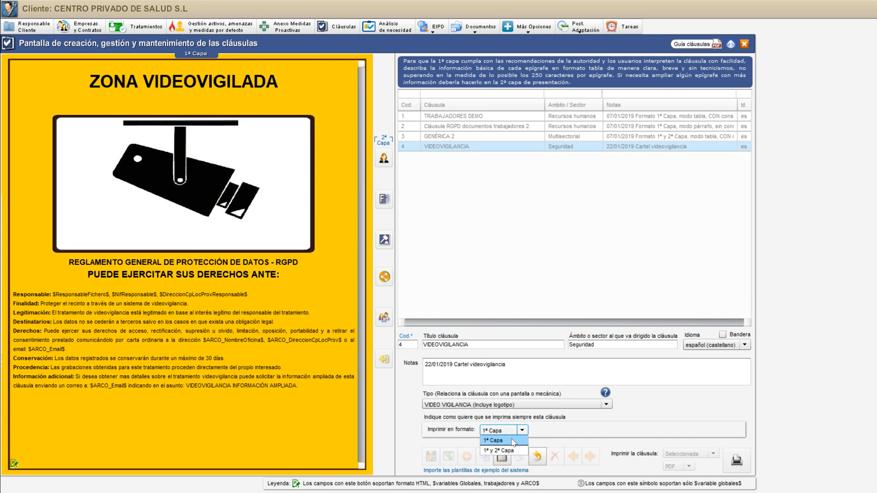
pyautogui.click(537, 456)
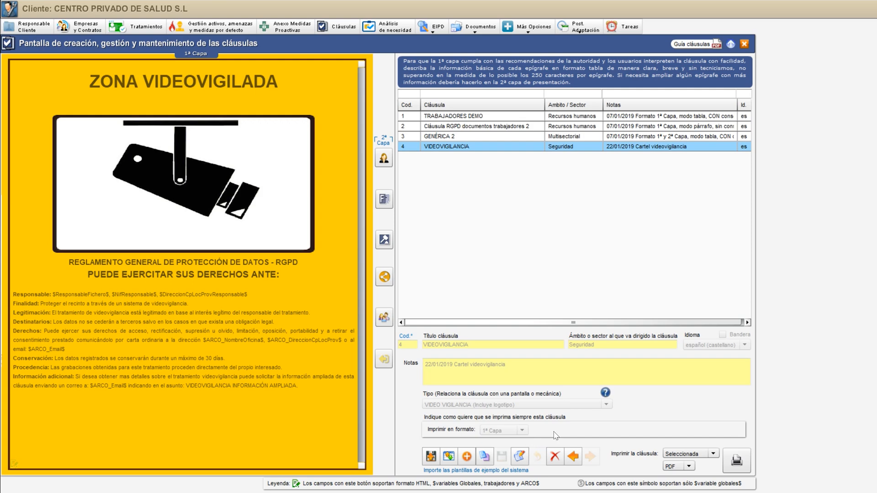
# Print the VIDEOVIGILANCIA clause as PDF, examine the poster's legal text and consultant logo, and close the document
pyautogui.click(692, 437)
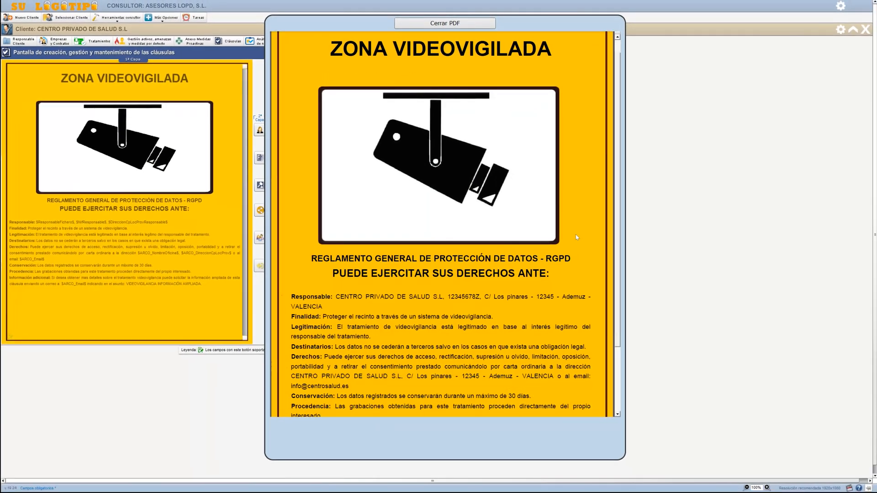
pyautogui.scroll(-3, 575, 234)
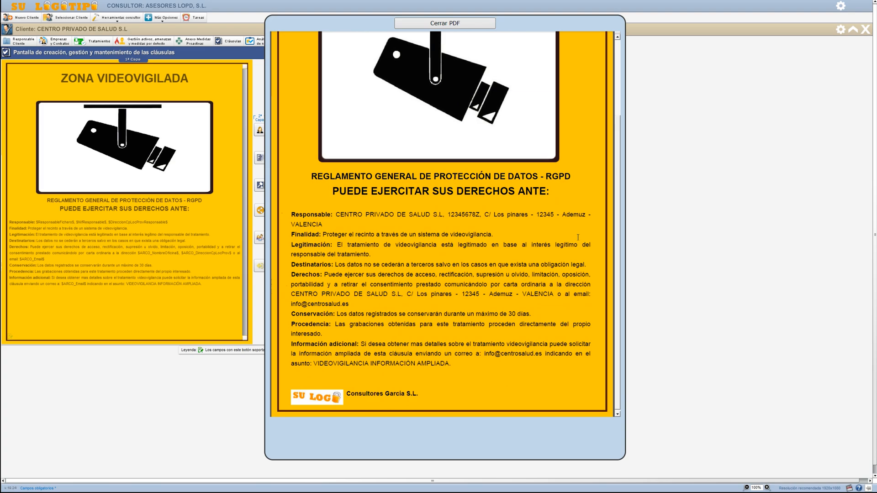
pyautogui.scroll(4, 578, 237)
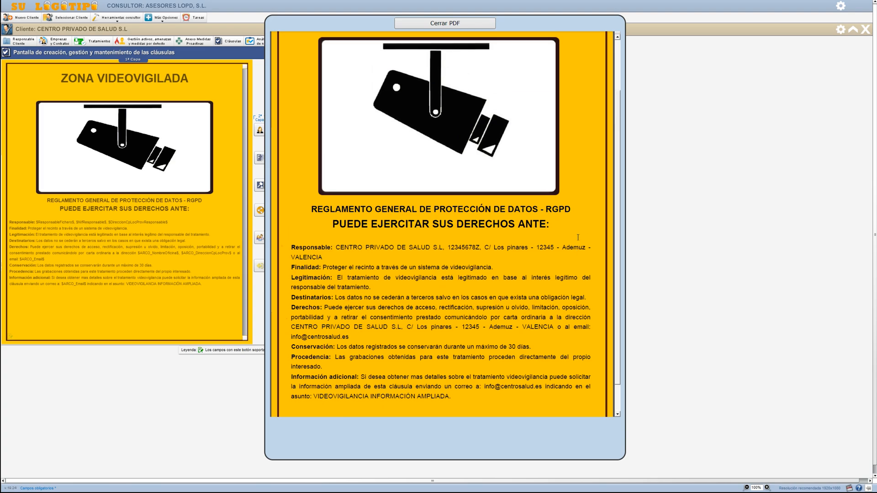
pyautogui.moveTo(329, 58); pyautogui.dragTo(519, 313)
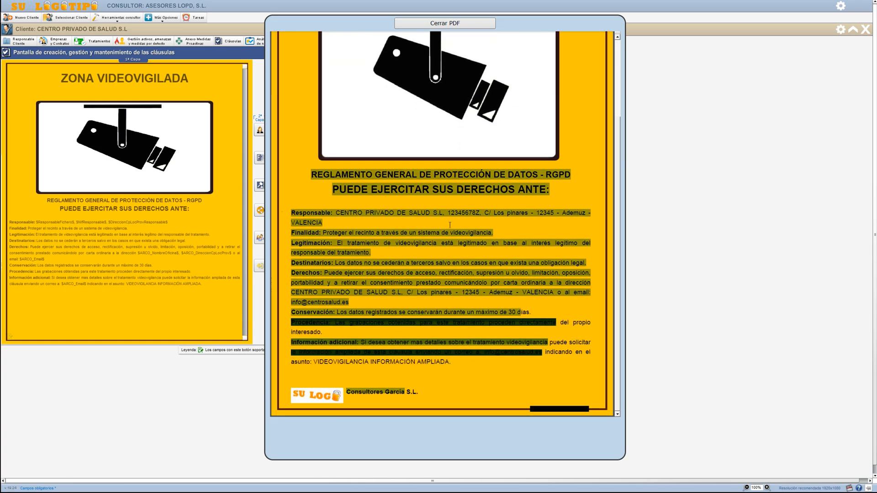
pyautogui.click(332, 189)
pyautogui.moveTo(324, 212); pyautogui.dragTo(402, 292)
pyautogui.click(421, 291)
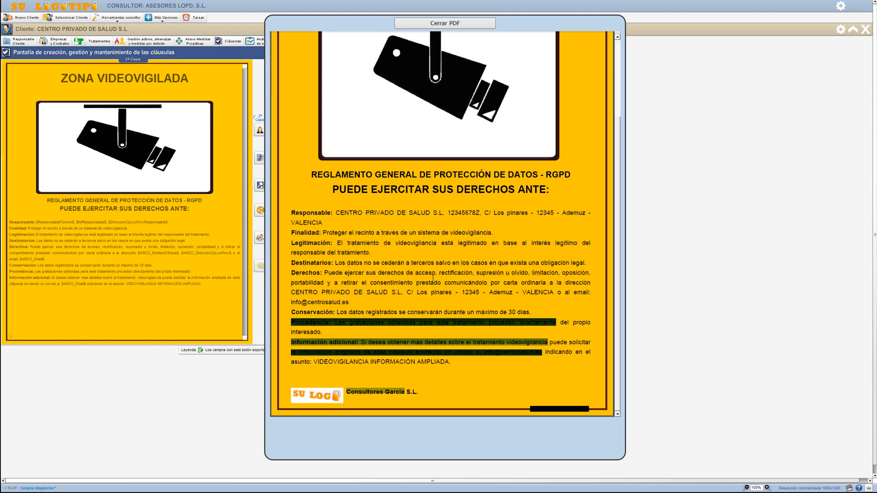
pyautogui.scroll(3, 515, 309)
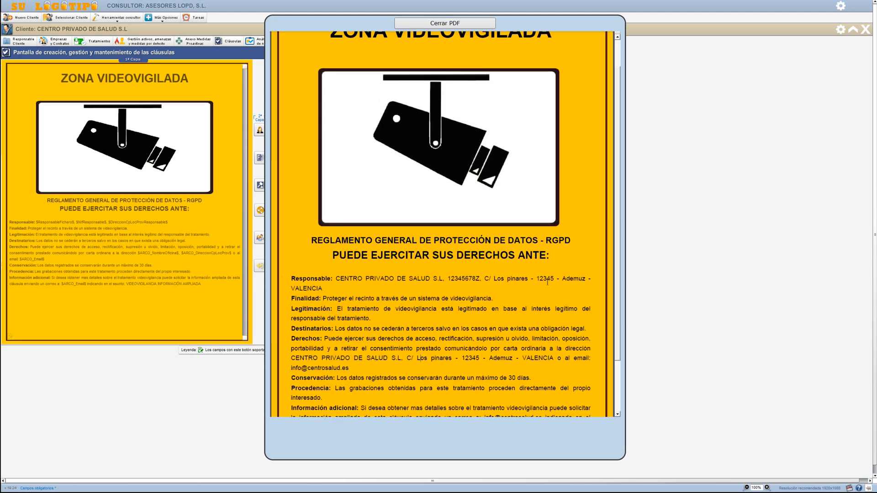
pyautogui.click(445, 23)
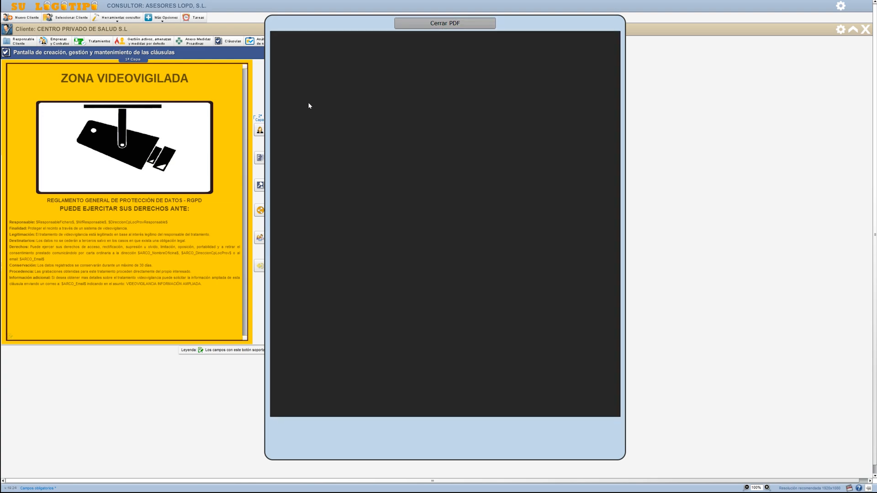